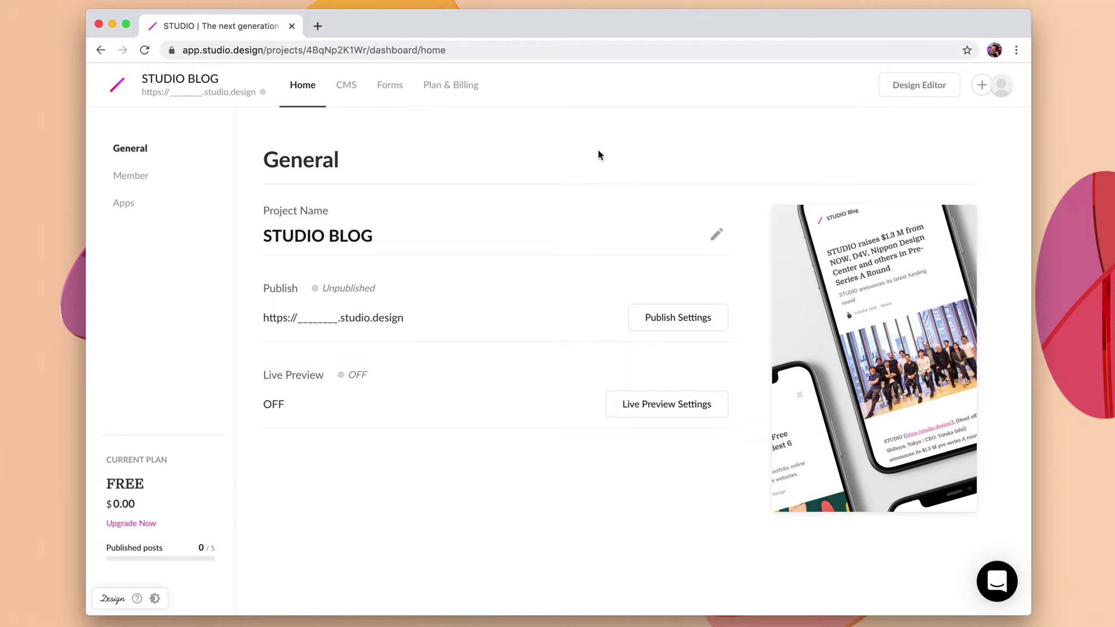
- Open the project's CMS content and scroll through the Articles drafts list
click(346, 90)
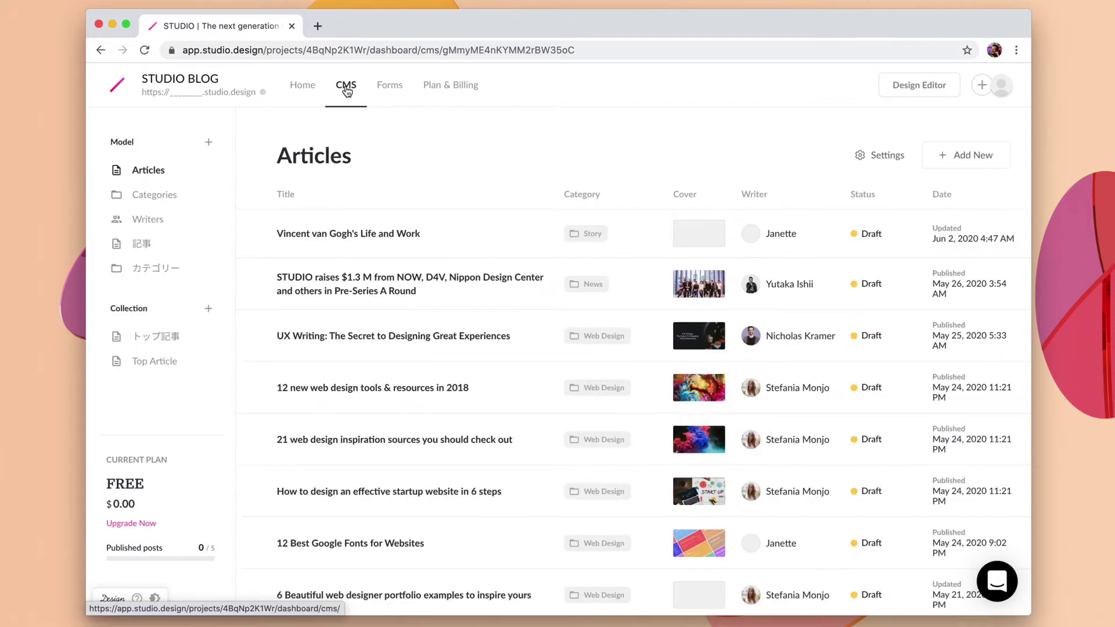
scroll(398, 204, down, 1)
scroll(399, 203, down, 2)
scroll(399, 204, up, 1)
scroll(406, 208, up, 2)
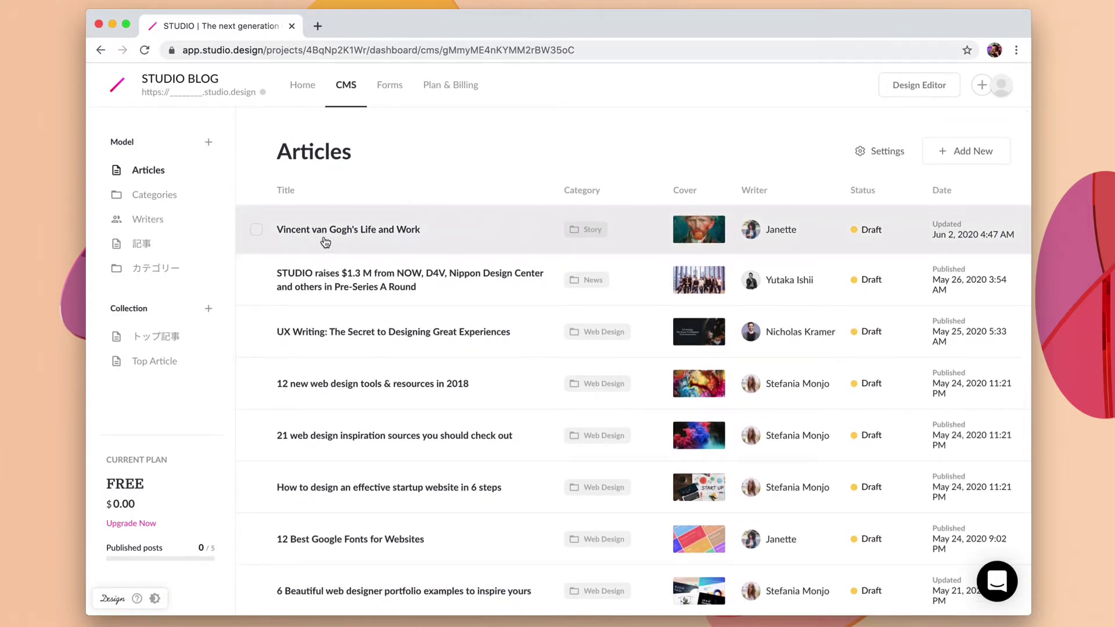
- Start a new 'Slides' model of Post type, then cancel it without saving
click(209, 144)
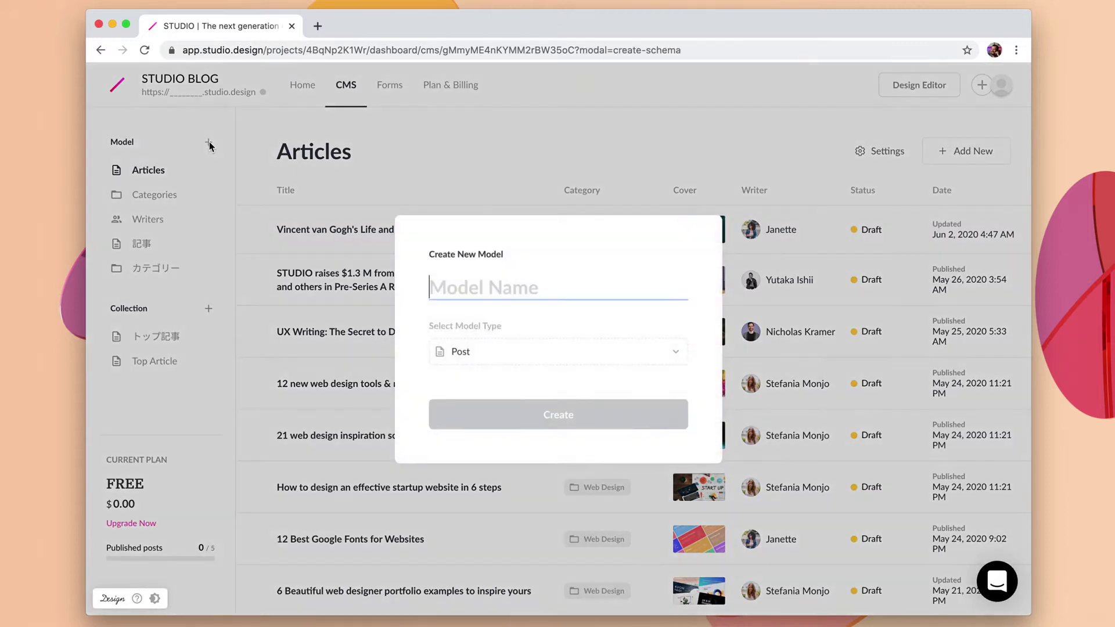
text(Slides)
click(498, 350)
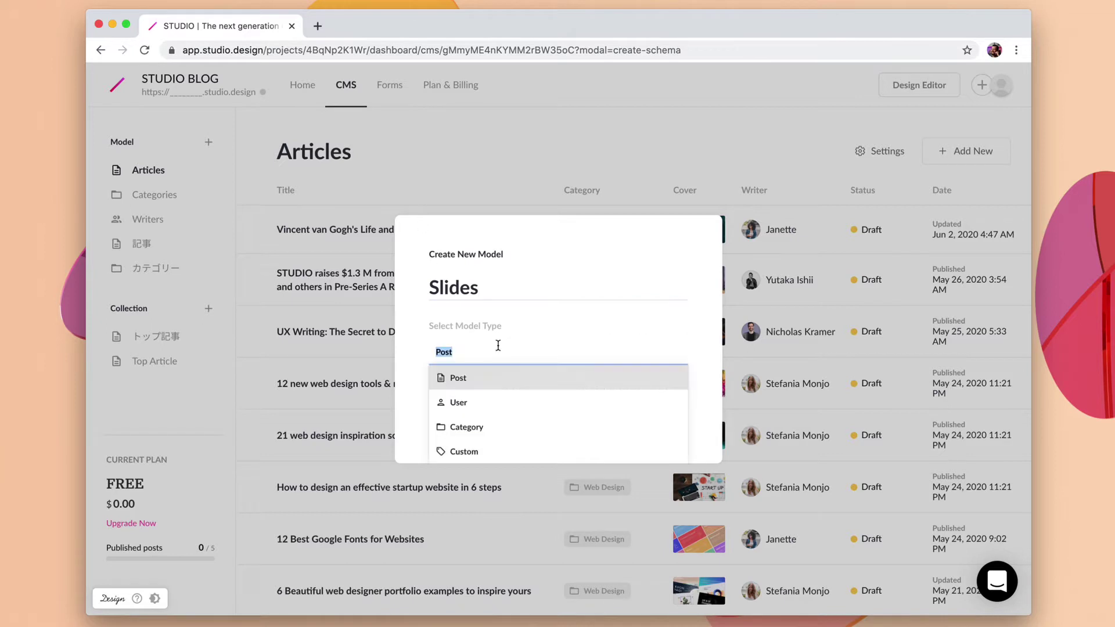
click(455, 379)
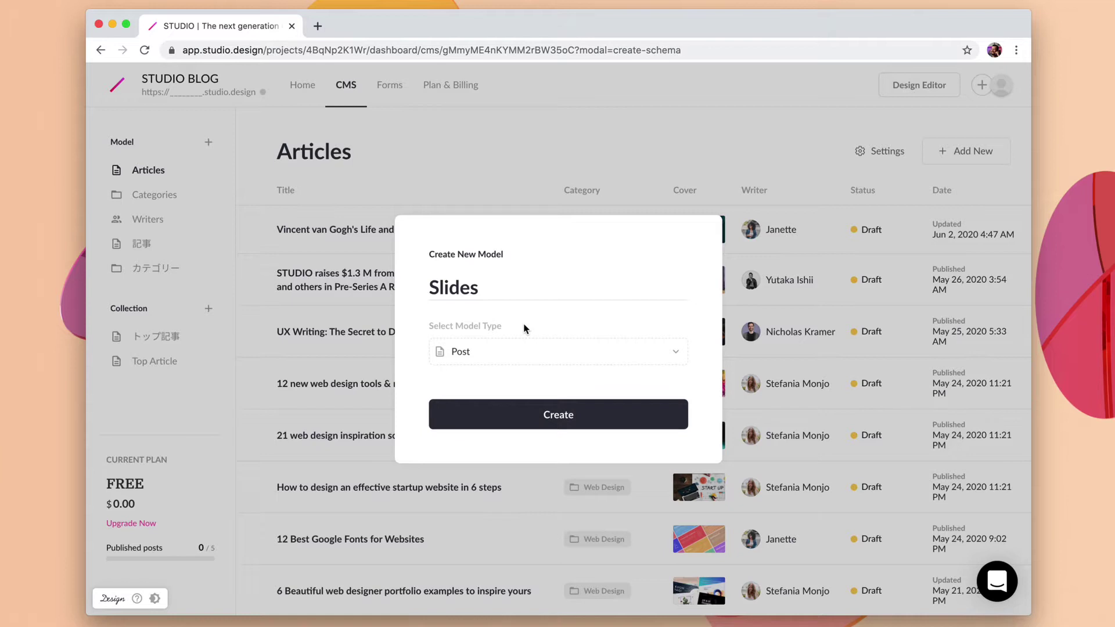
click(330, 232)
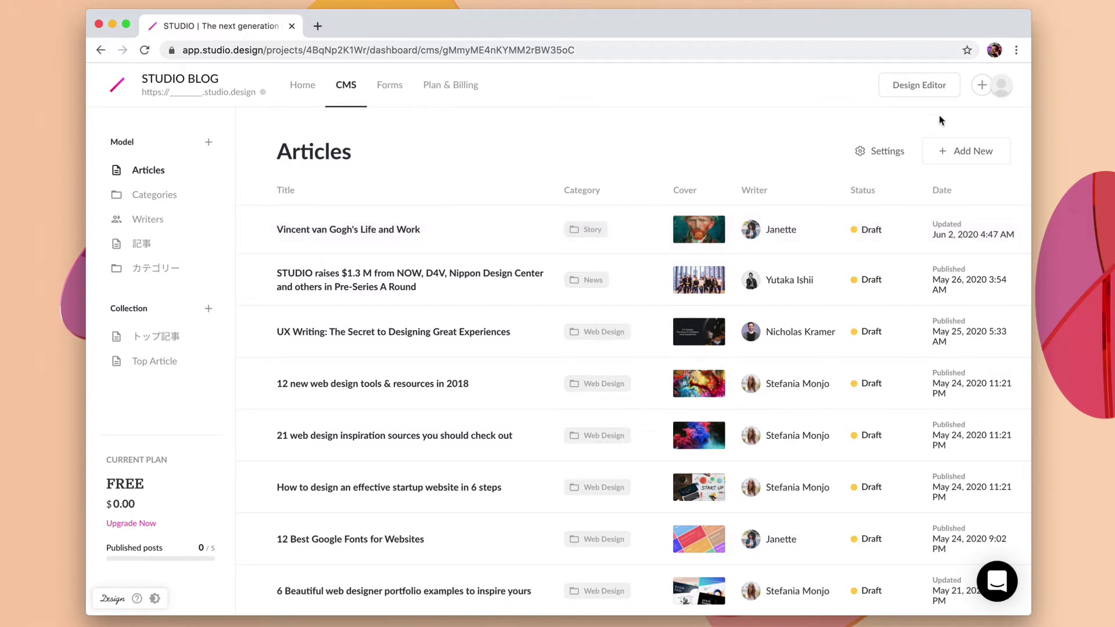
- Open the blog's Home Page in the Design Editor and scroll its canvas
click(919, 85)
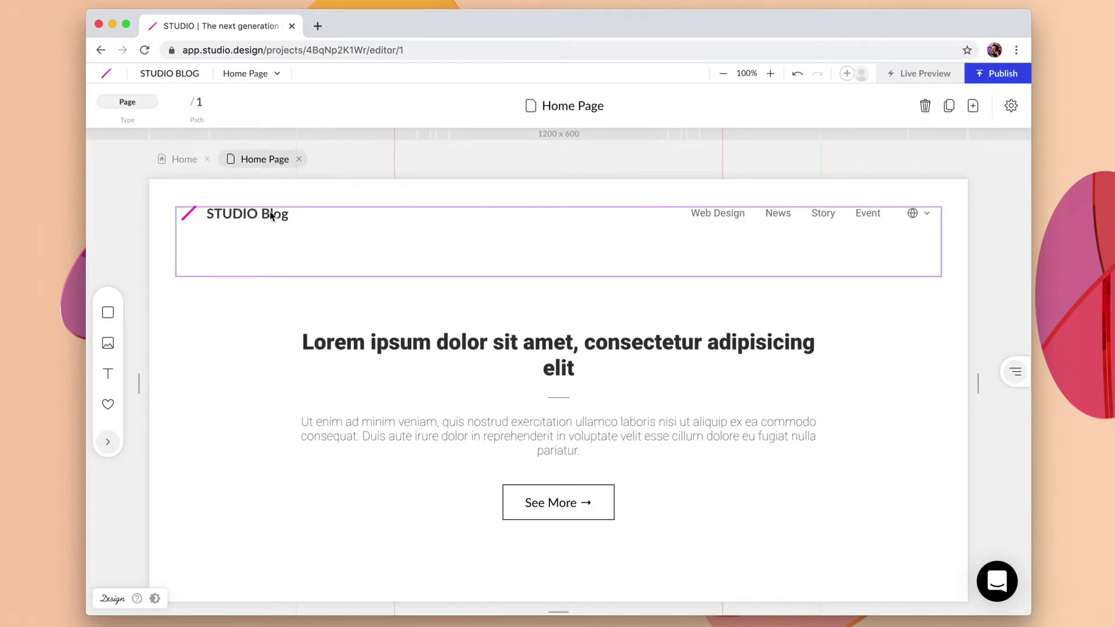
scroll(523, 322, down, 2)
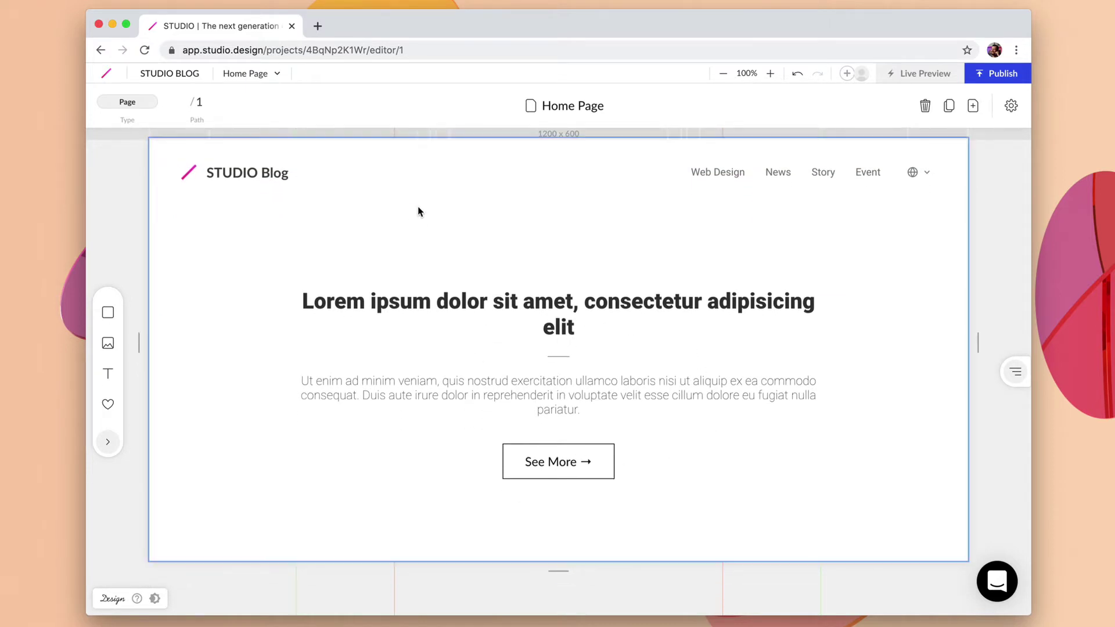
- Expand the add-element panel and show its CMS presets for Articles and Categories
click(107, 442)
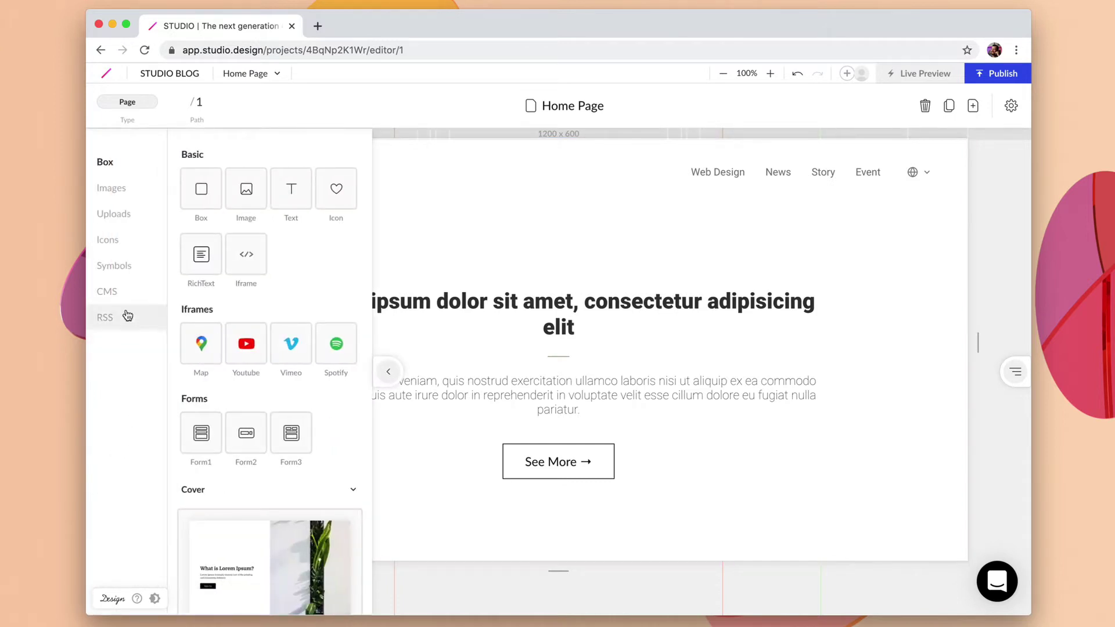
click(107, 294)
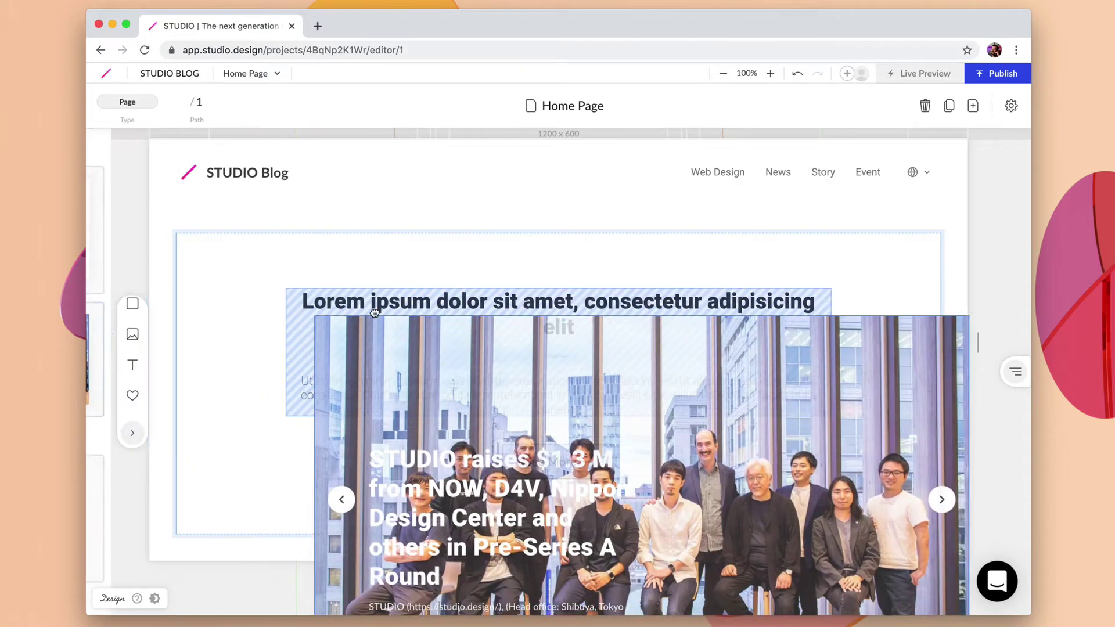
- Drop the Articles slider below the header and stretch it to 100% page width
mouse_move(281, 340)
mouse_down()
mouse_move(424, 251)
mouse_move(382, 224)
mouse_up()
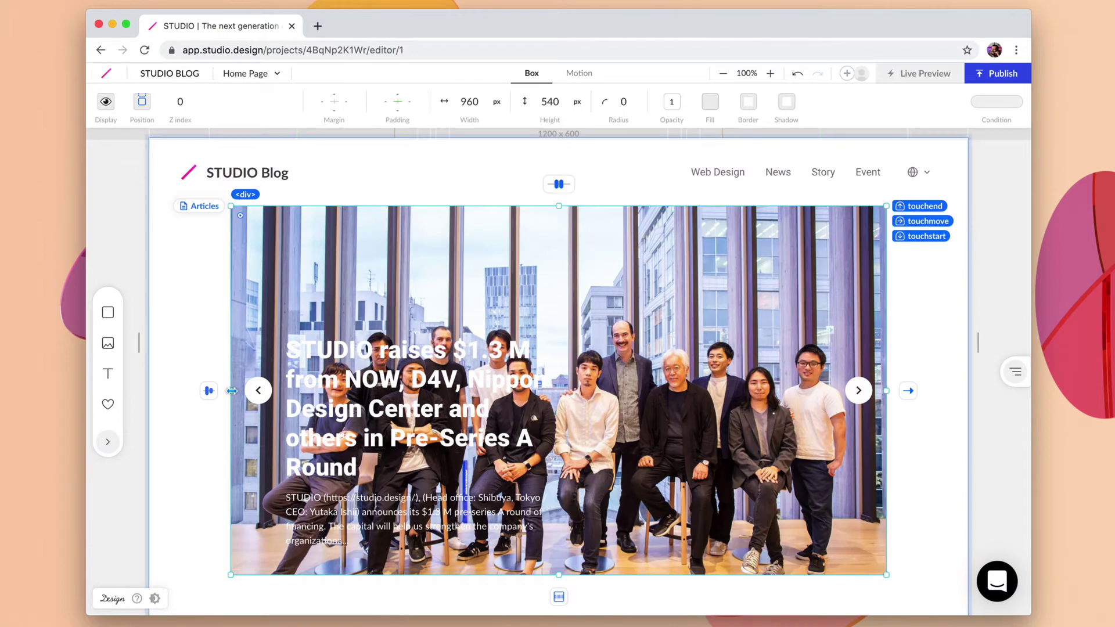
drag(231, 391, 150, 391)
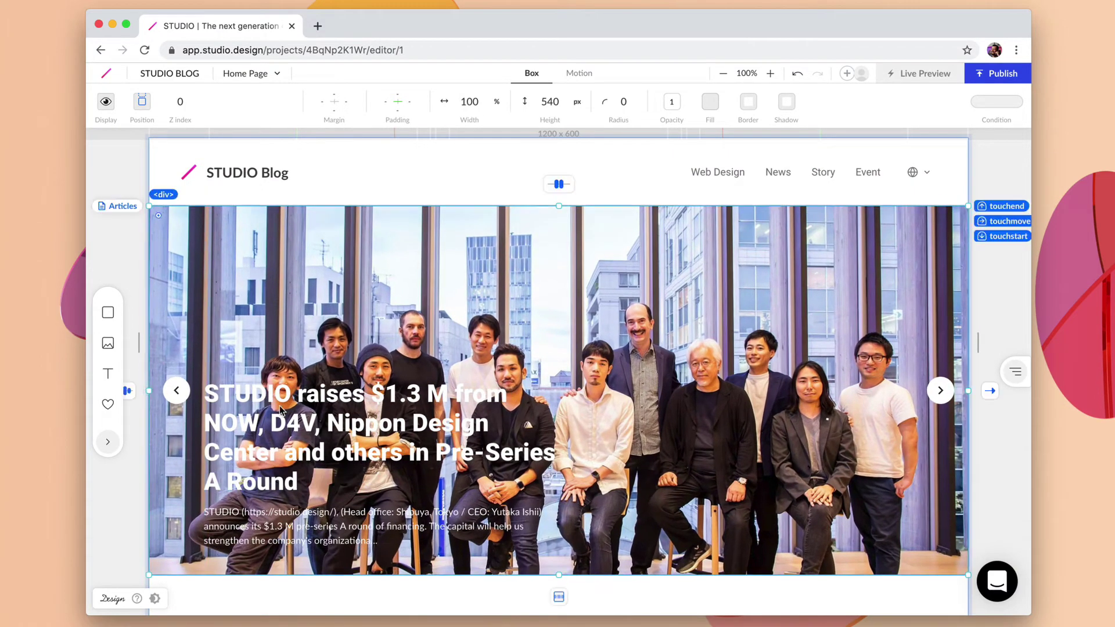
scroll(581, 371, down, 1)
click(517, 348)
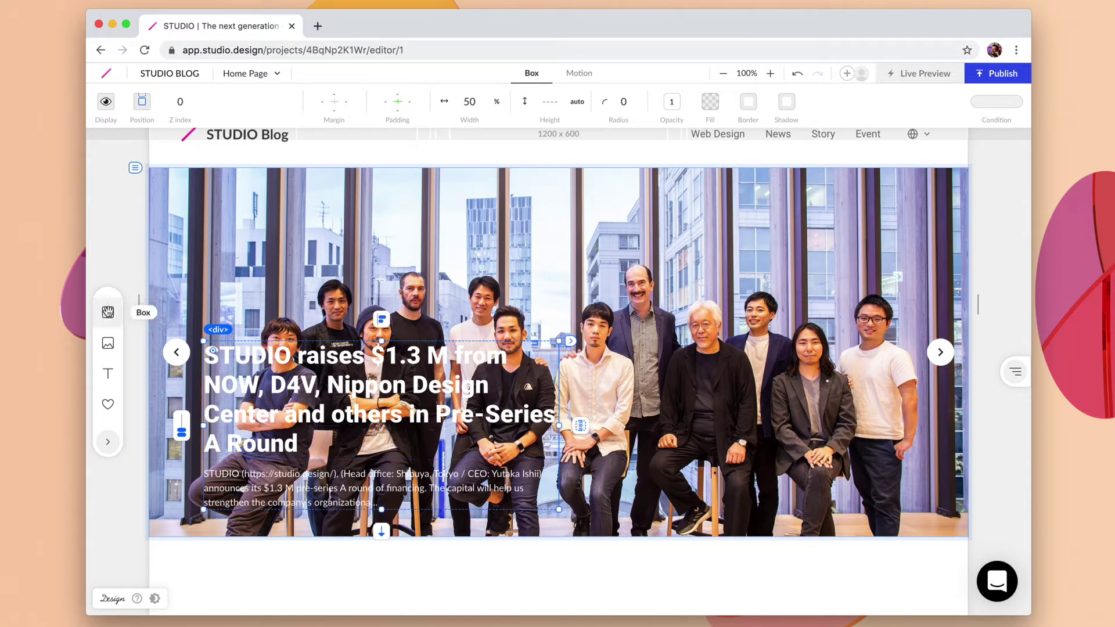
- Add a box with black fill at 0.78 alpha over the slide, full width and taller
click(108, 312)
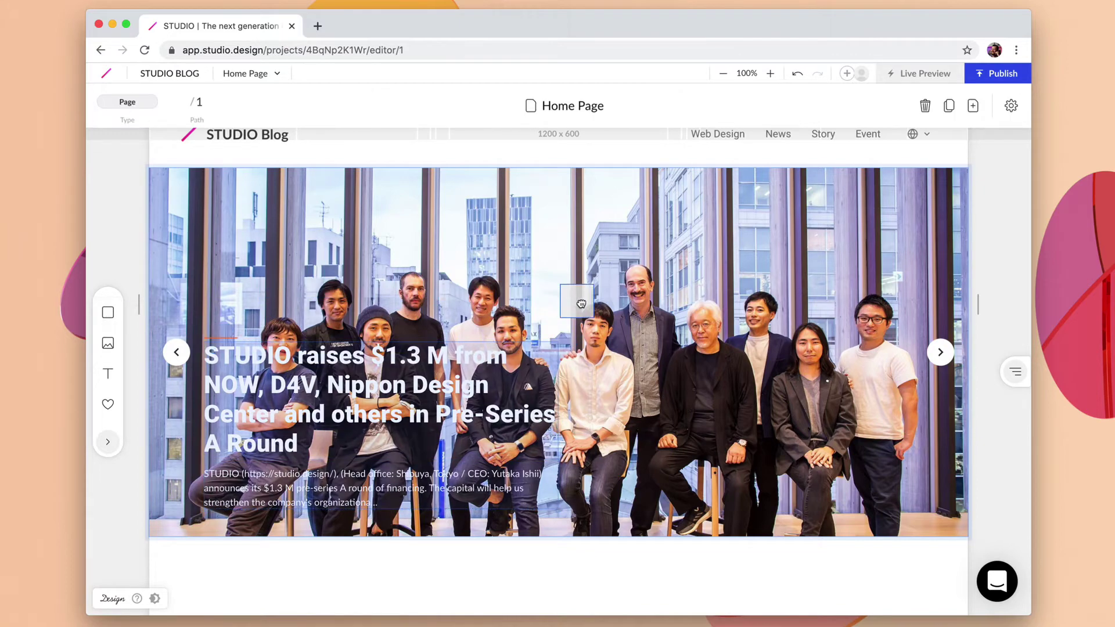
click(221, 324)
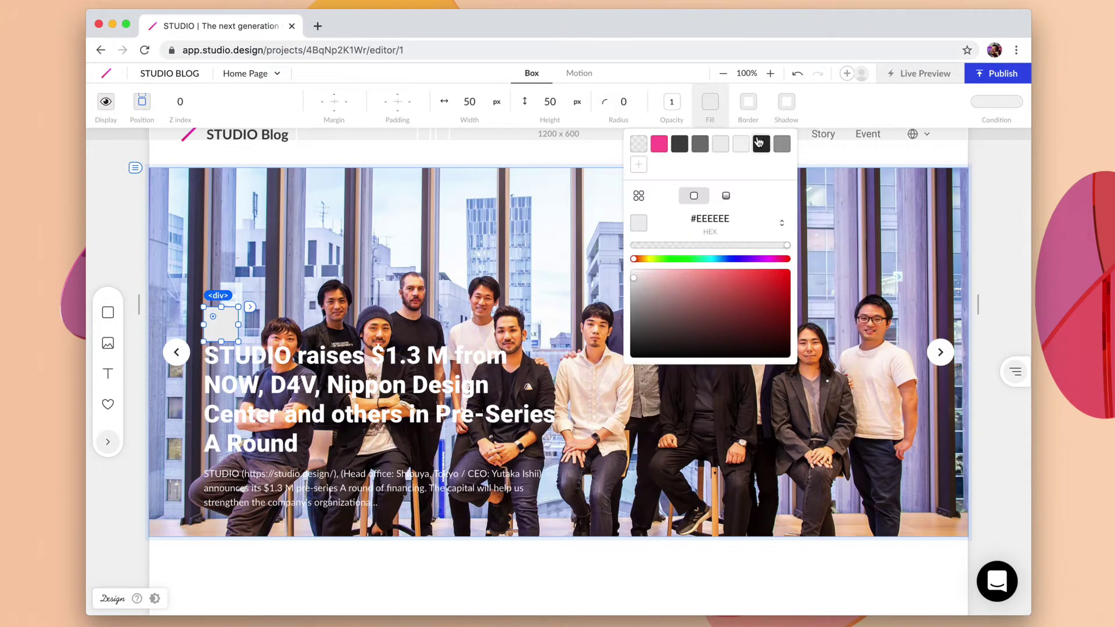
click(759, 143)
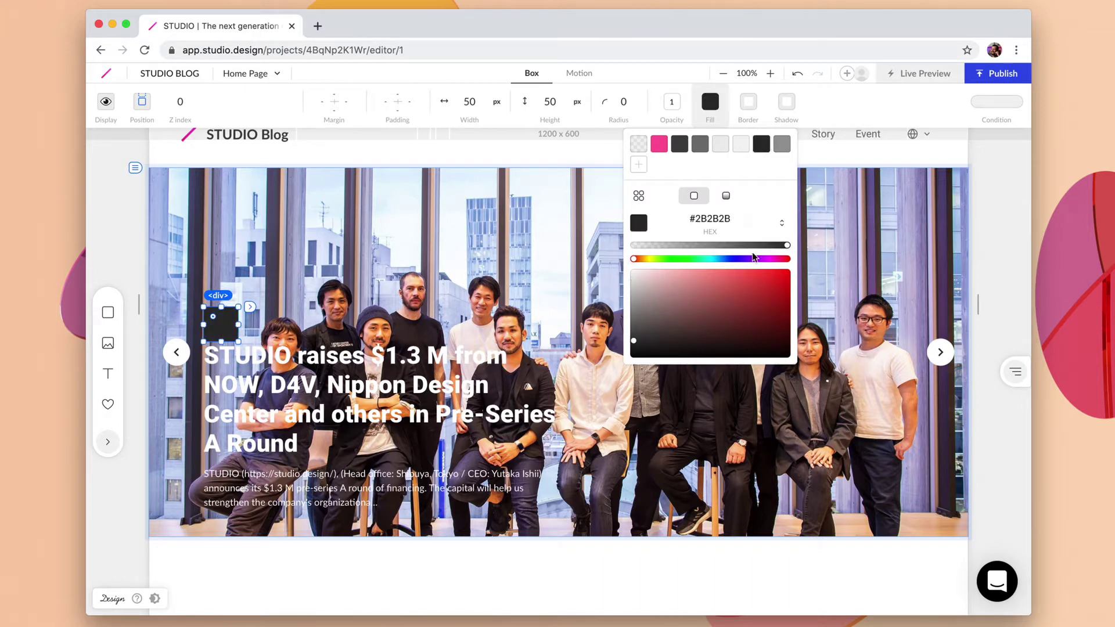
drag(752, 245, 737, 245)
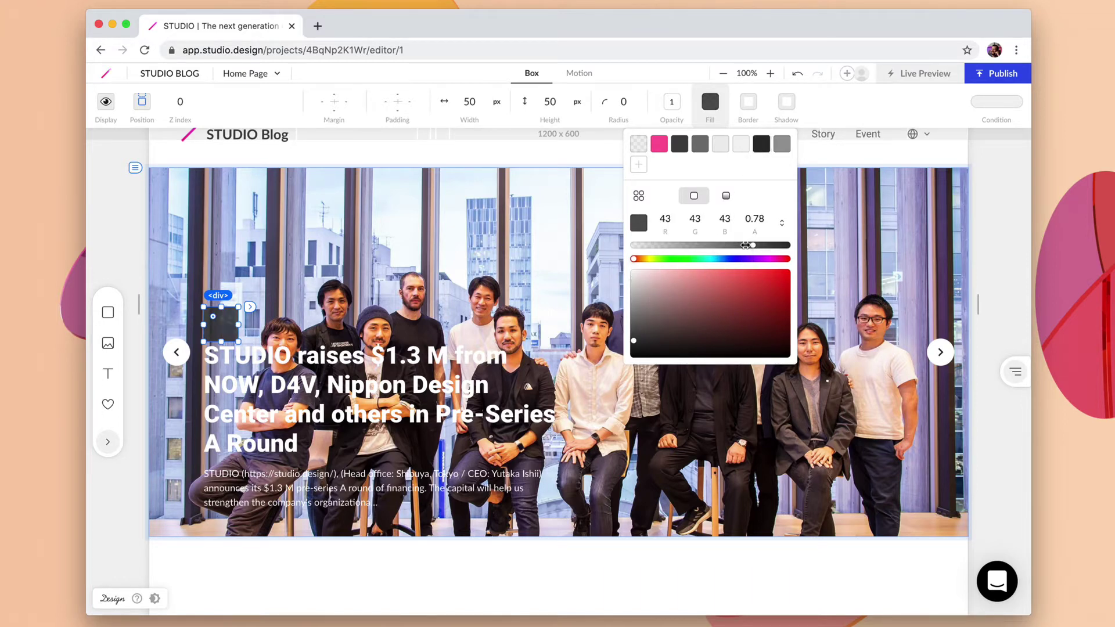
drag(634, 343, 628, 378)
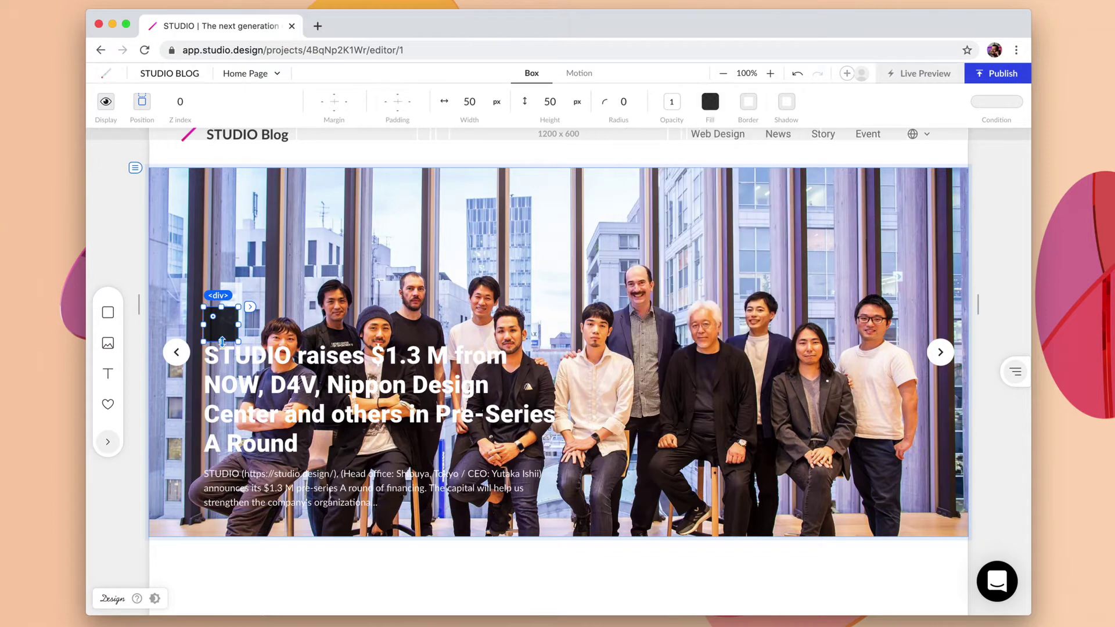
drag(249, 326, 967, 331)
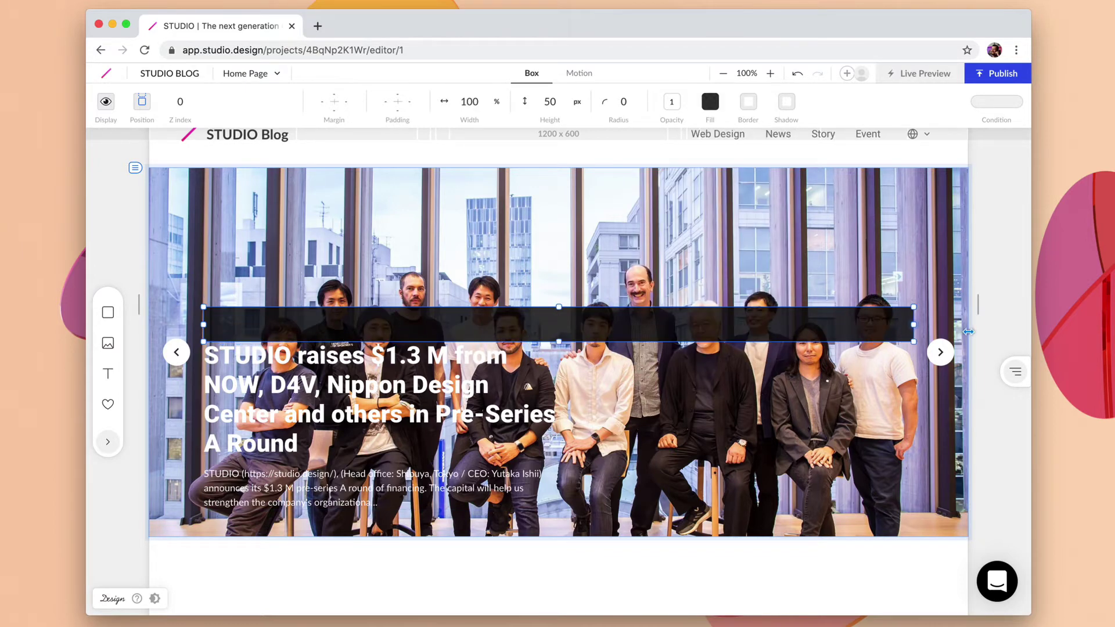
drag(558, 306, 544, 154)
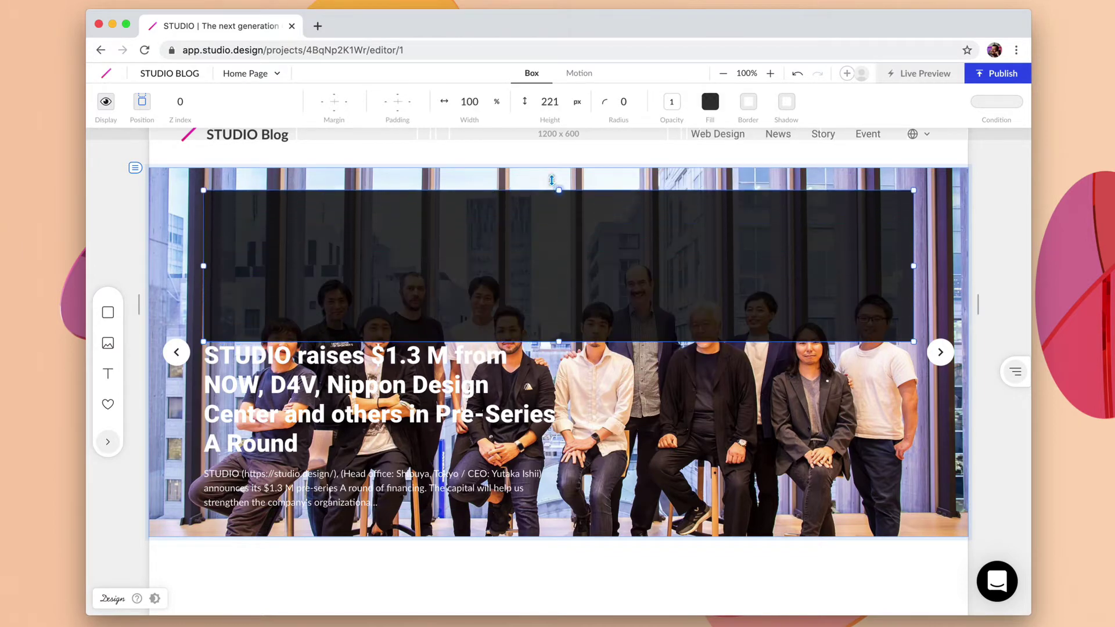
- Move the headline into the full-height dark box and remove its left and bottom padding
click(319, 389)
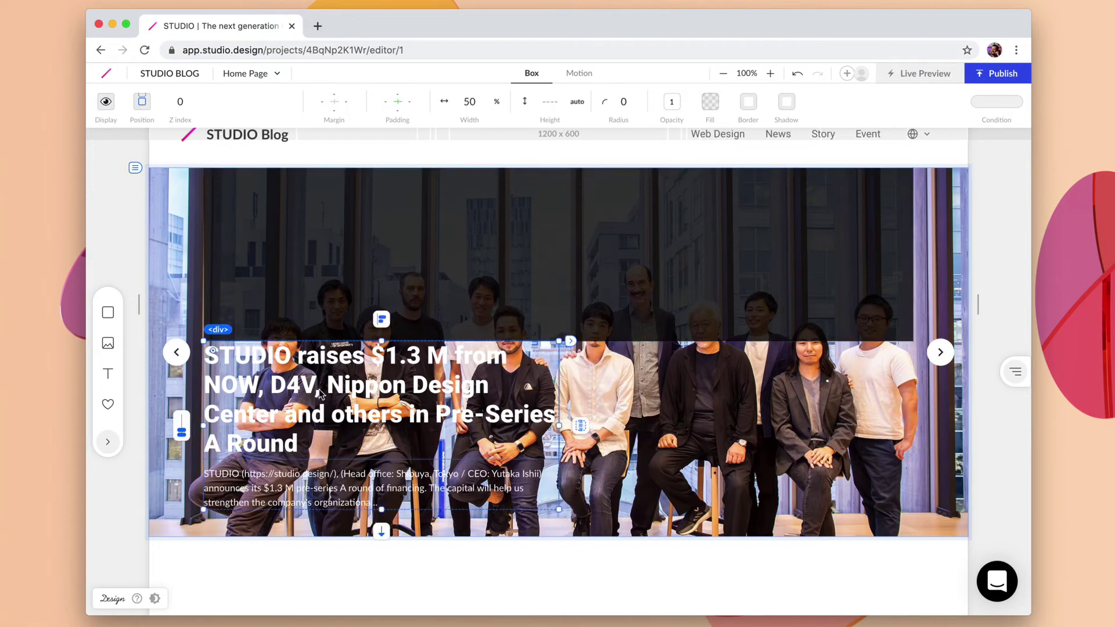
mouse_move(410, 417)
mouse_down()
mouse_move(368, 218)
mouse_move(377, 236)
mouse_up()
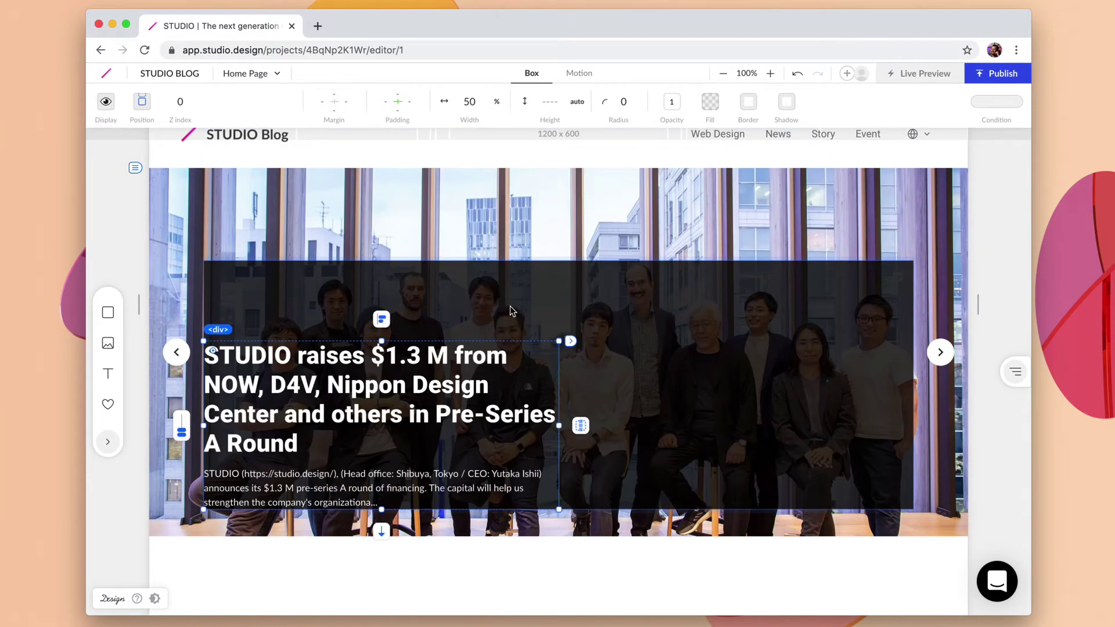
drag(559, 260, 558, 167)
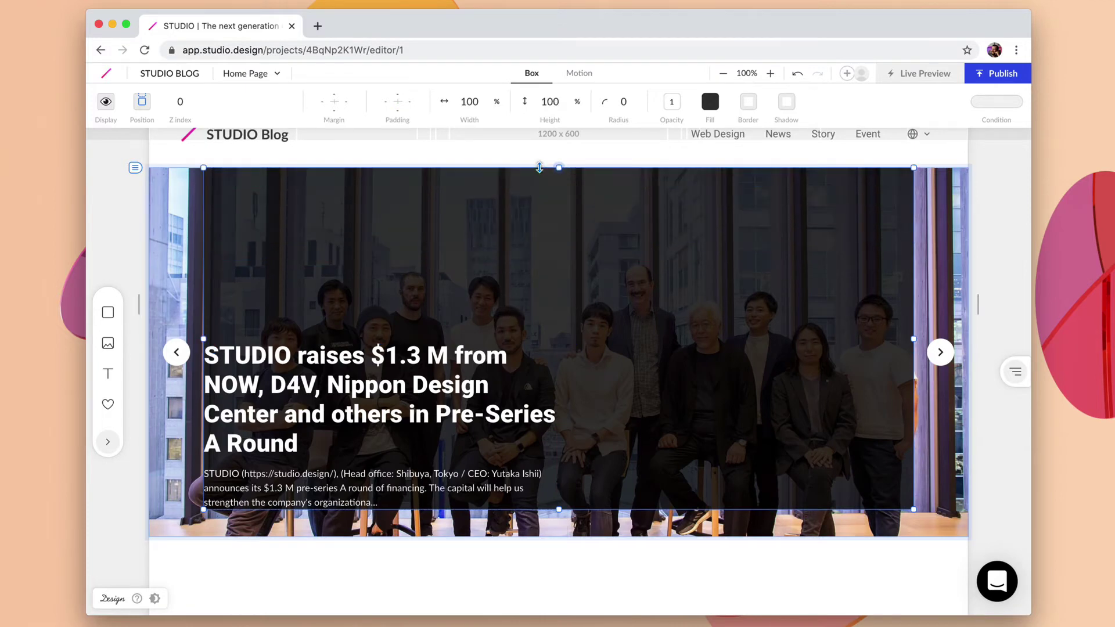
drag(181, 346, 145, 351)
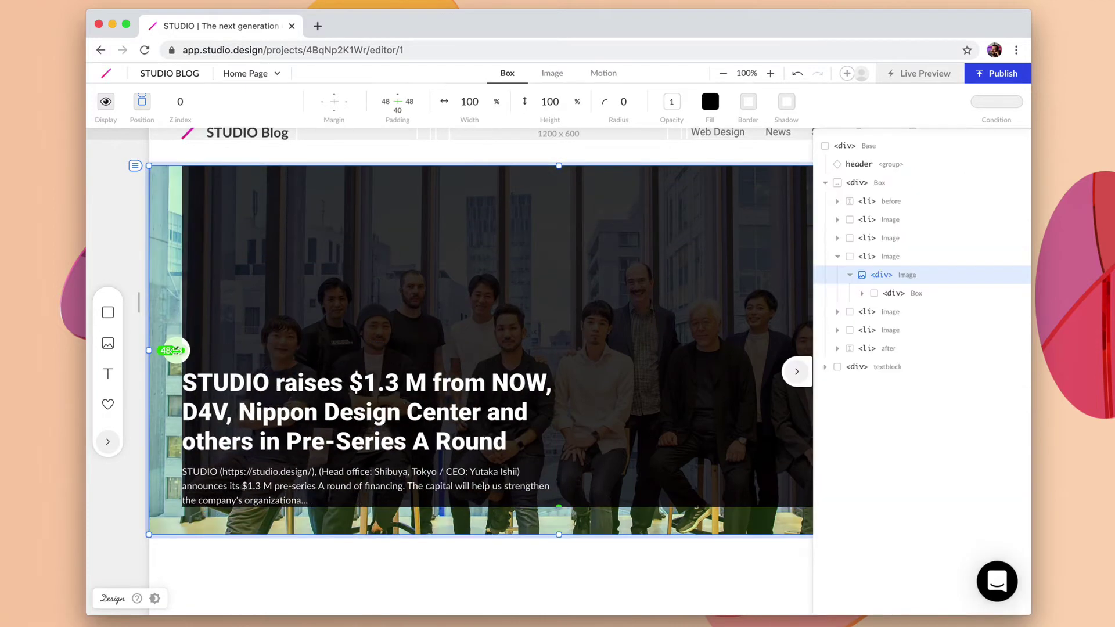
mouse_move(558, 511)
drag(559, 506, 557, 544)
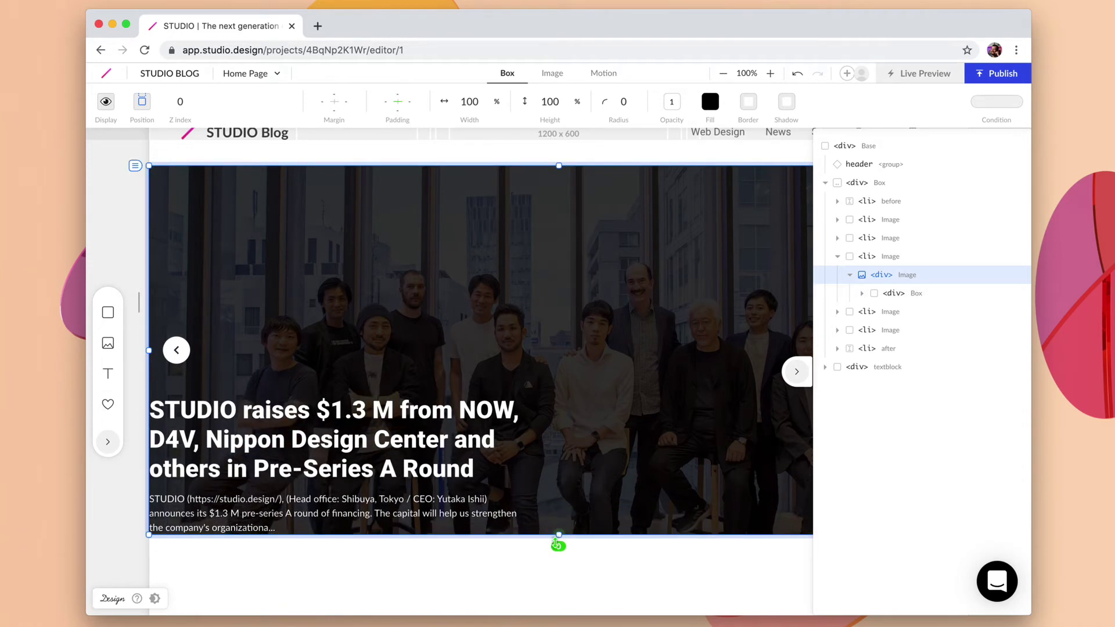
- Give the headline block even padding and widen it to about 646px
scroll(444, 393, down, 1)
click(444, 393)
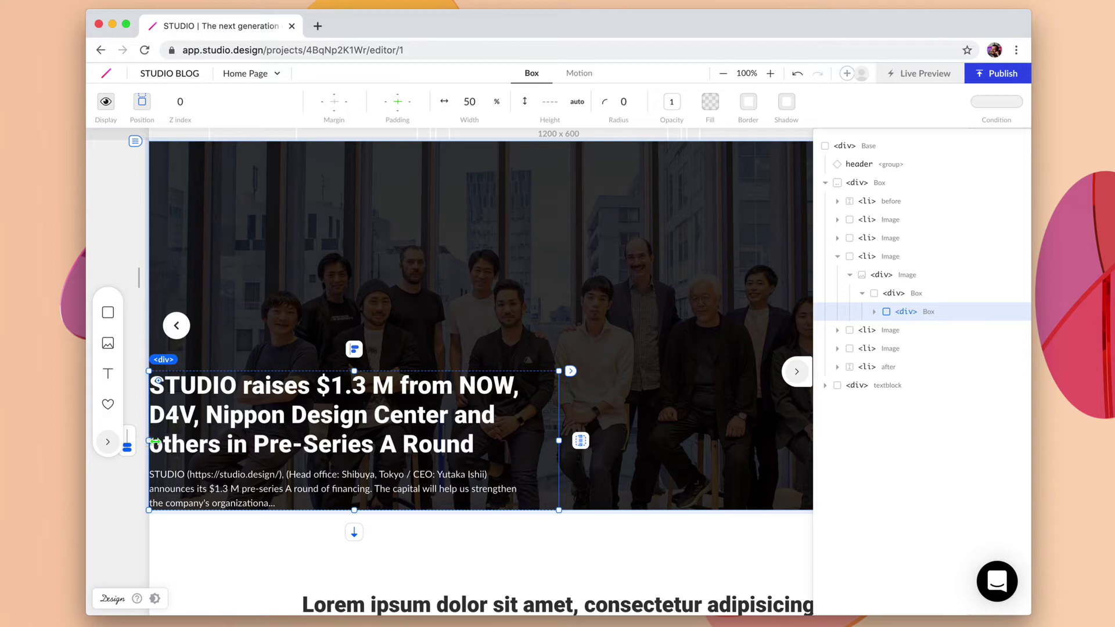
drag(157, 442, 182, 443)
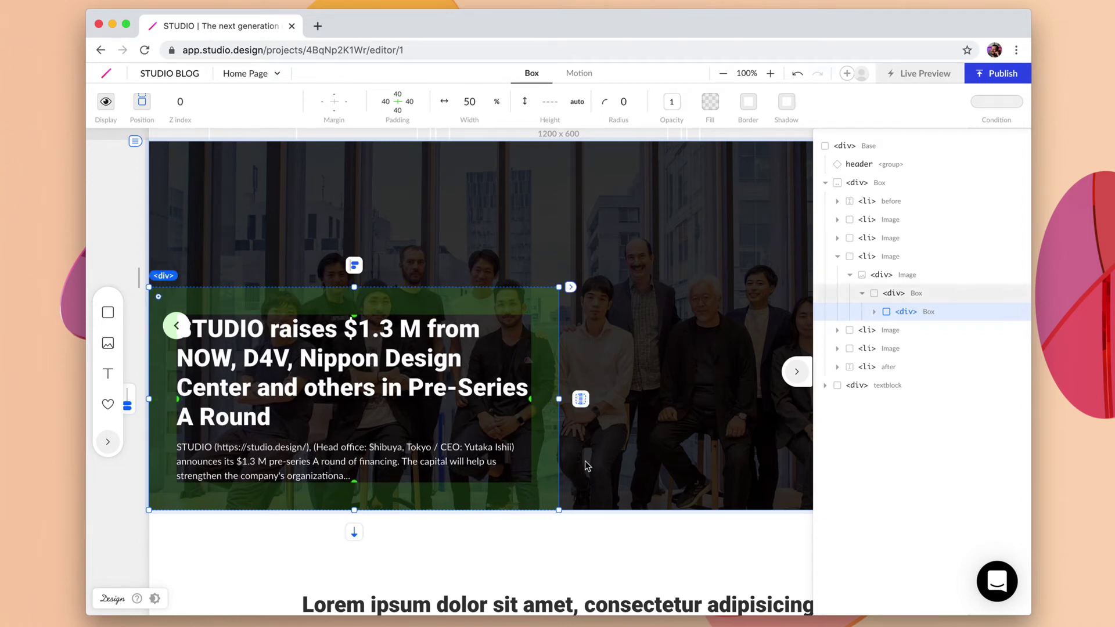
drag(558, 398, 592, 401)
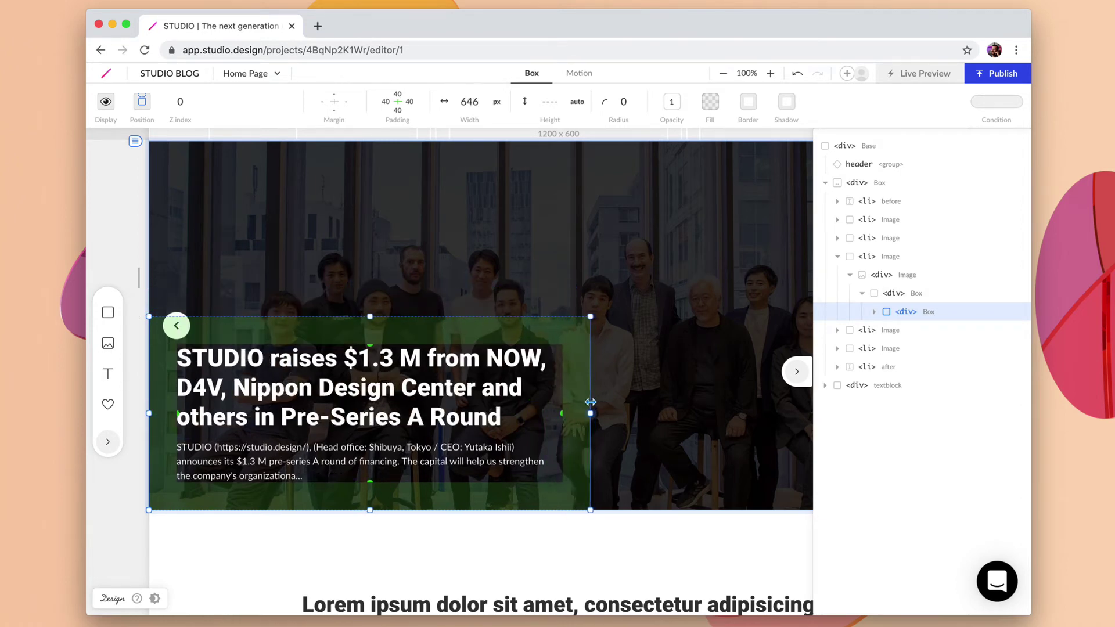
click(650, 527)
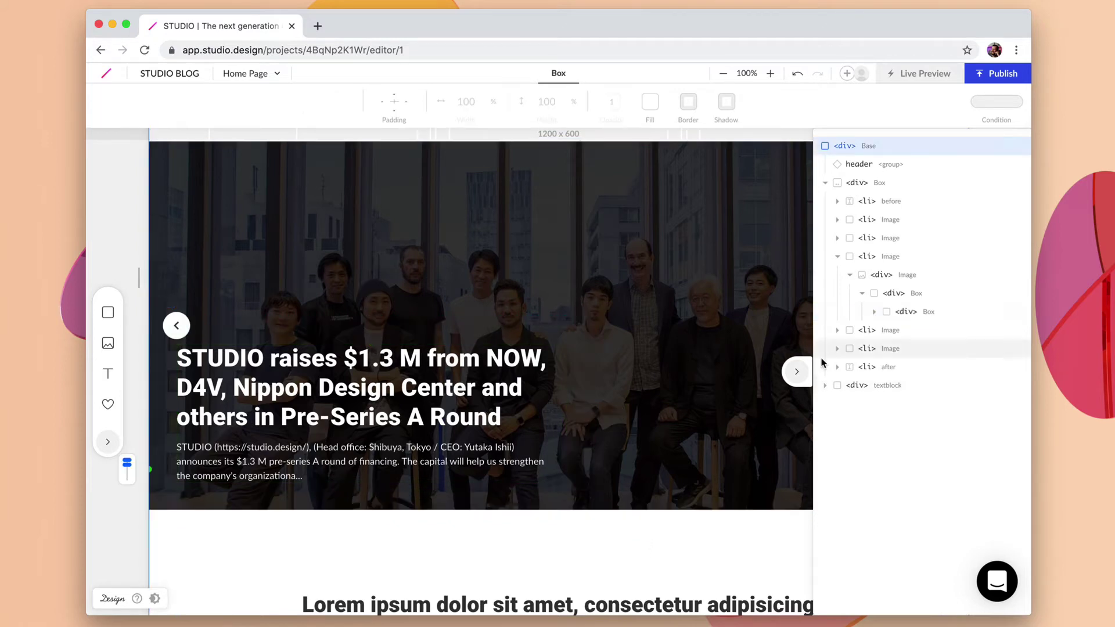
- Collapse the layer outline and generate a Live Share preview link
click(797, 371)
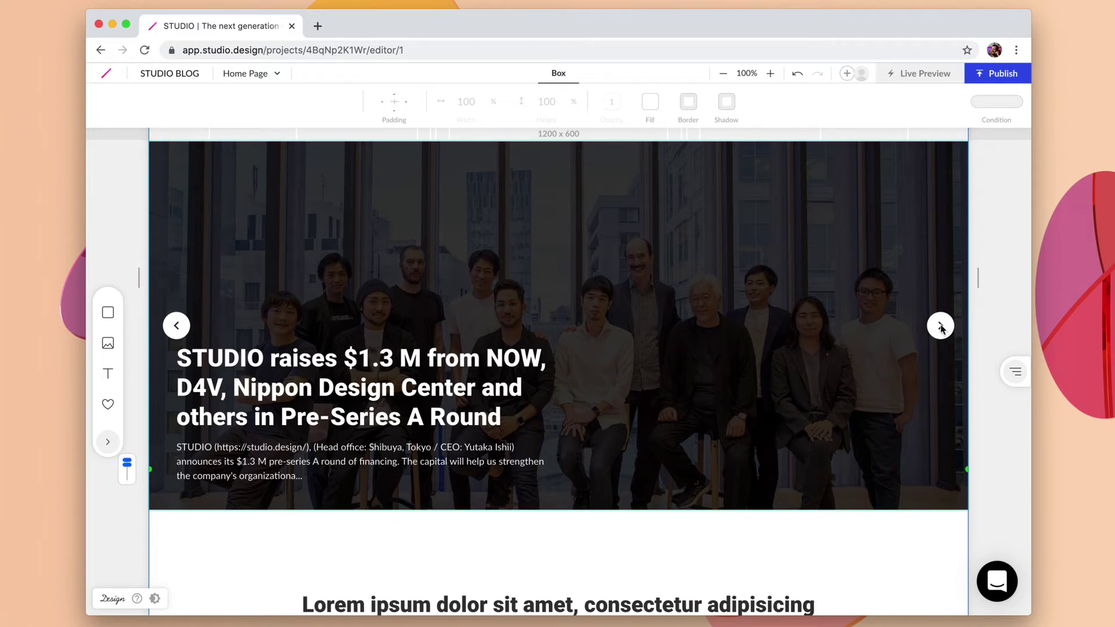
click(919, 79)
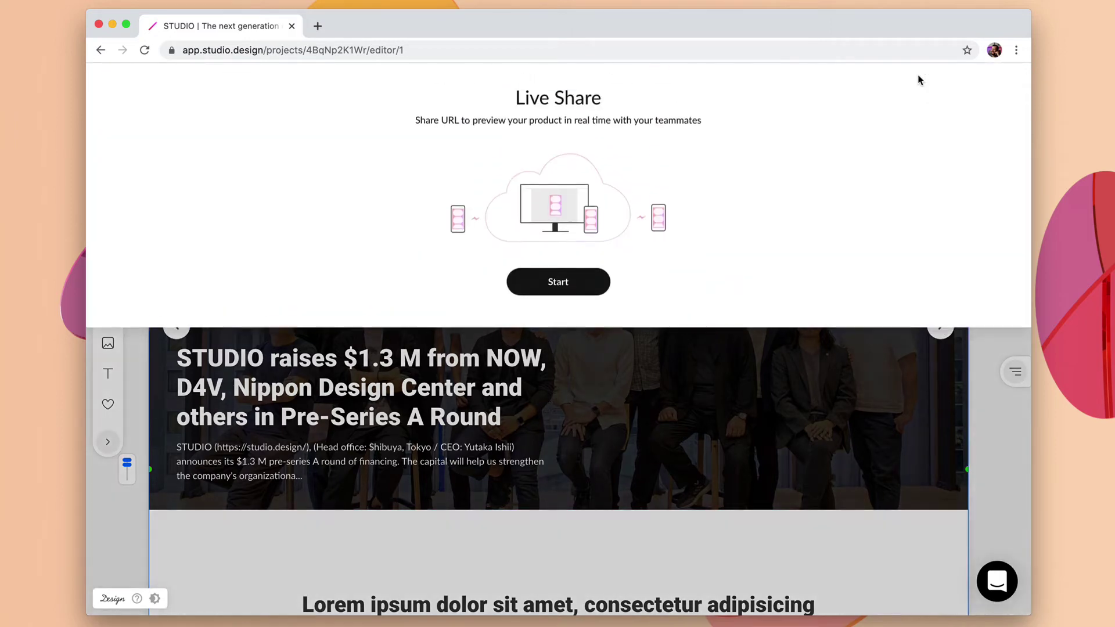
click(562, 294)
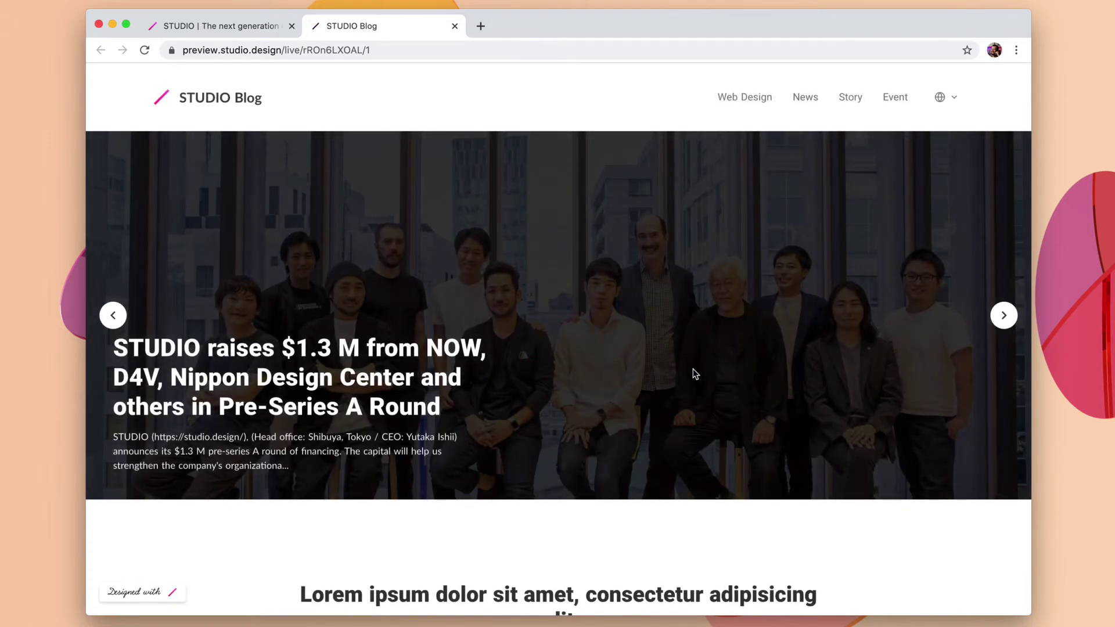
- Cycle the preview carousel between the funding and UX Writing slides, then return to editing
click(1004, 316)
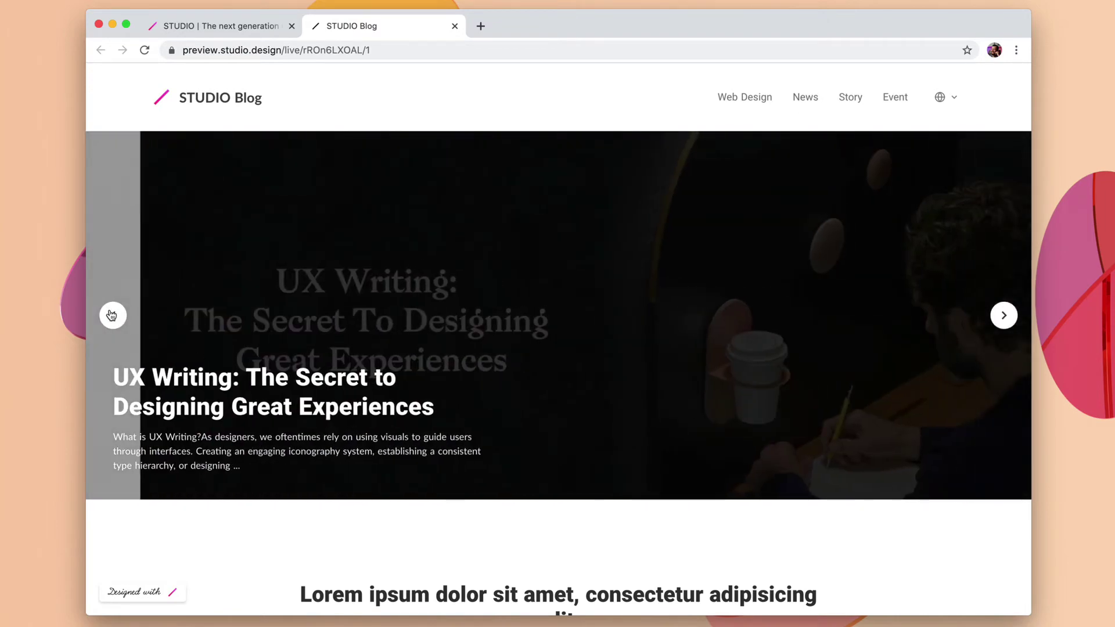
click(112, 316)
click(1003, 315)
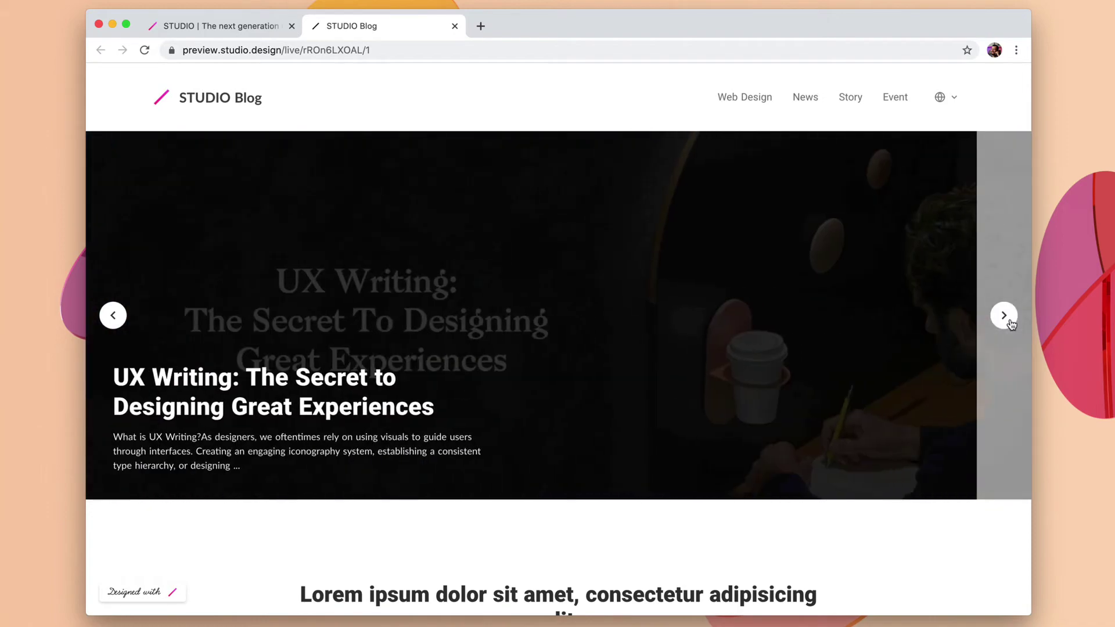
click(1004, 316)
click(1004, 316)
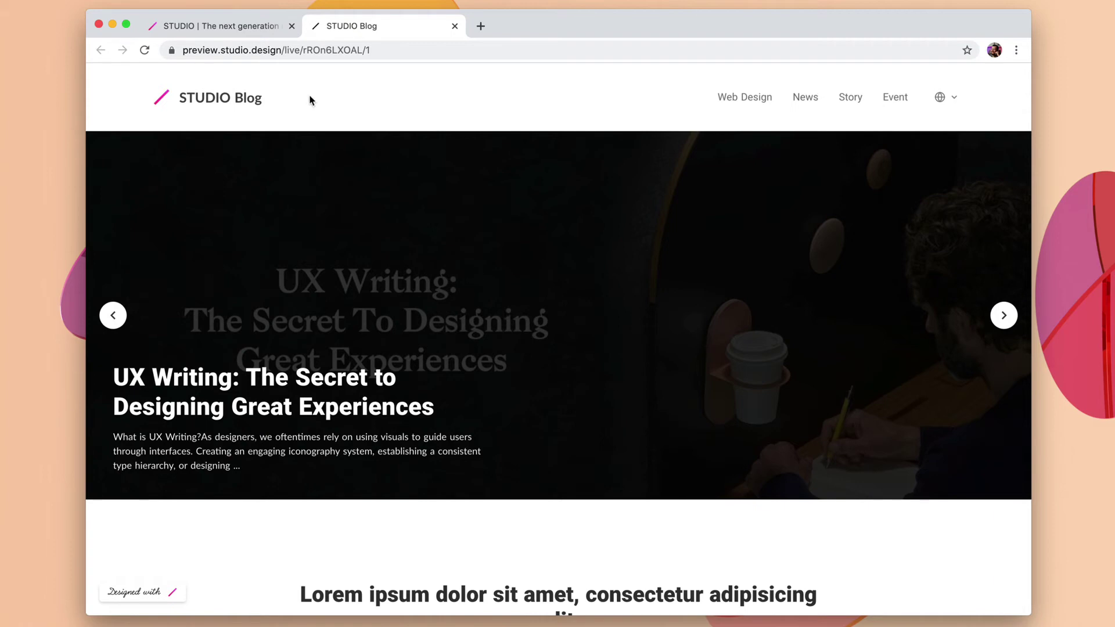
click(209, 31)
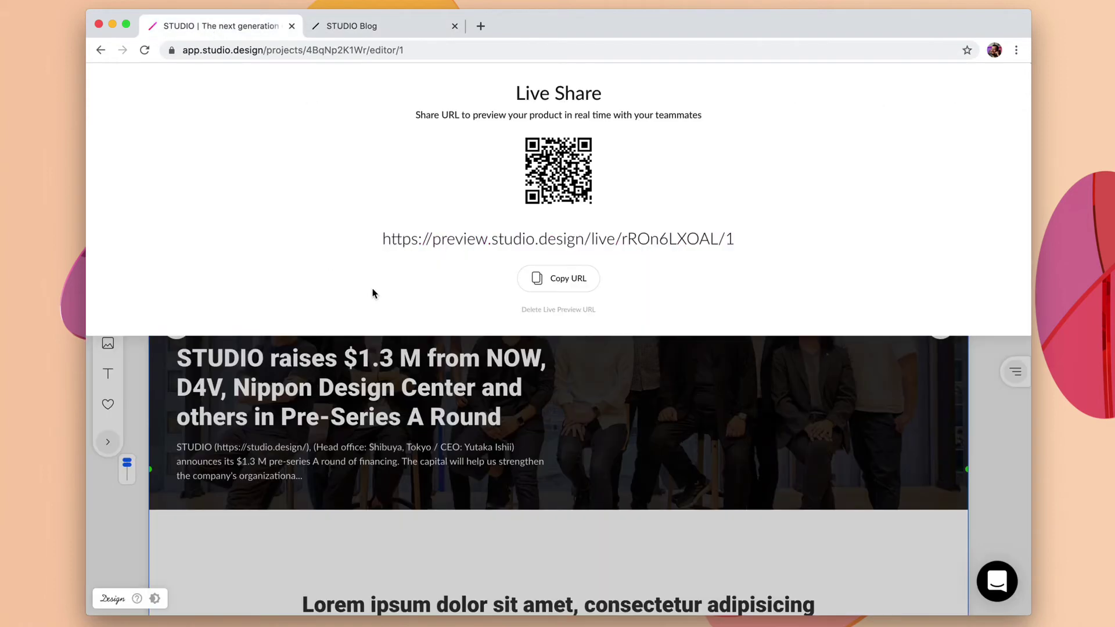
click(584, 378)
- Raise the hero carousel's Articles CMS limit from 2 to 5
scroll(619, 357, up, 2)
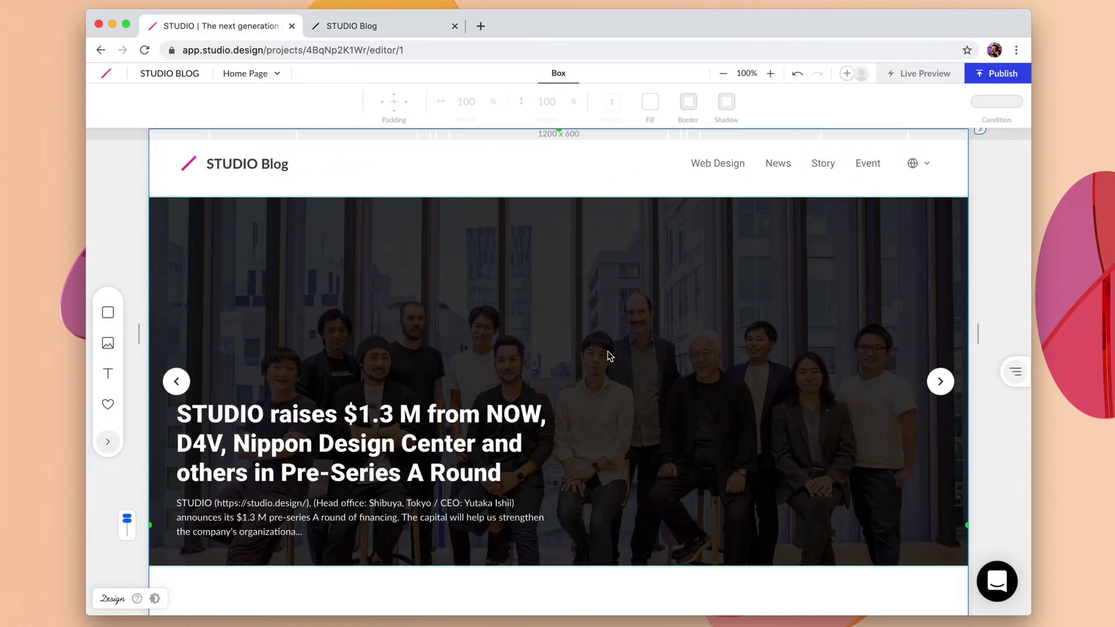
click(396, 234)
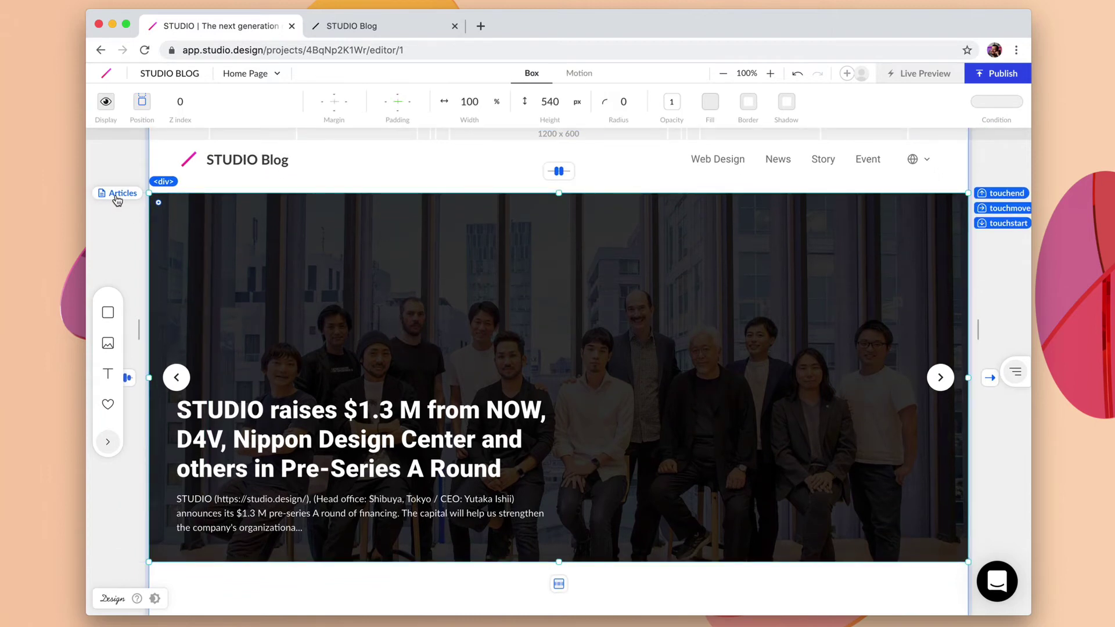
scroll(116, 198, left, 1)
click(149, 195)
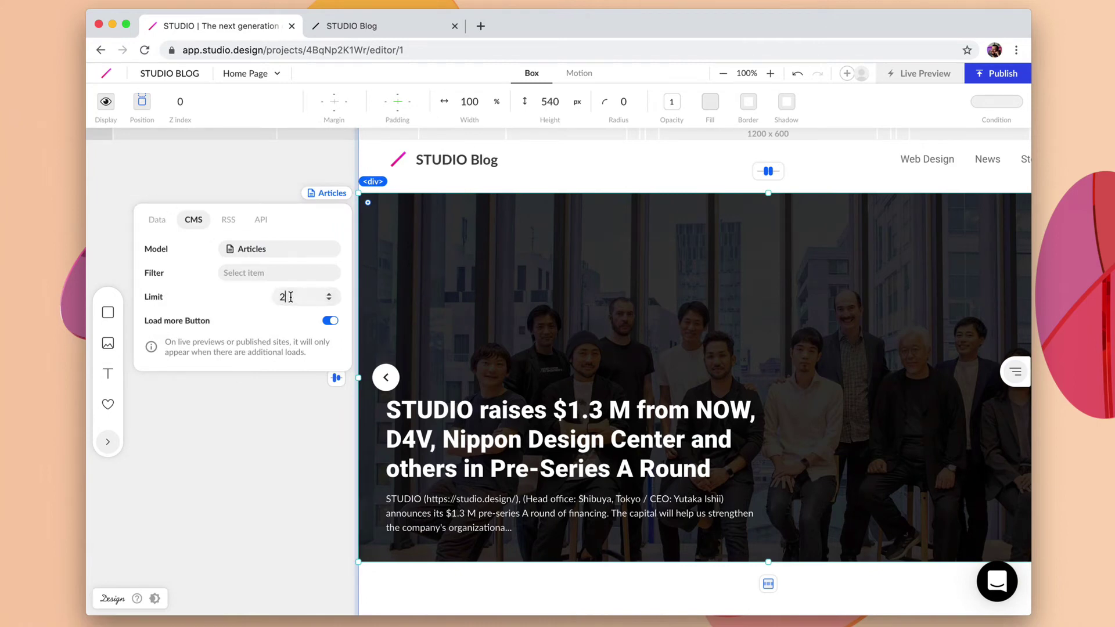
drag(296, 298, 280, 297)
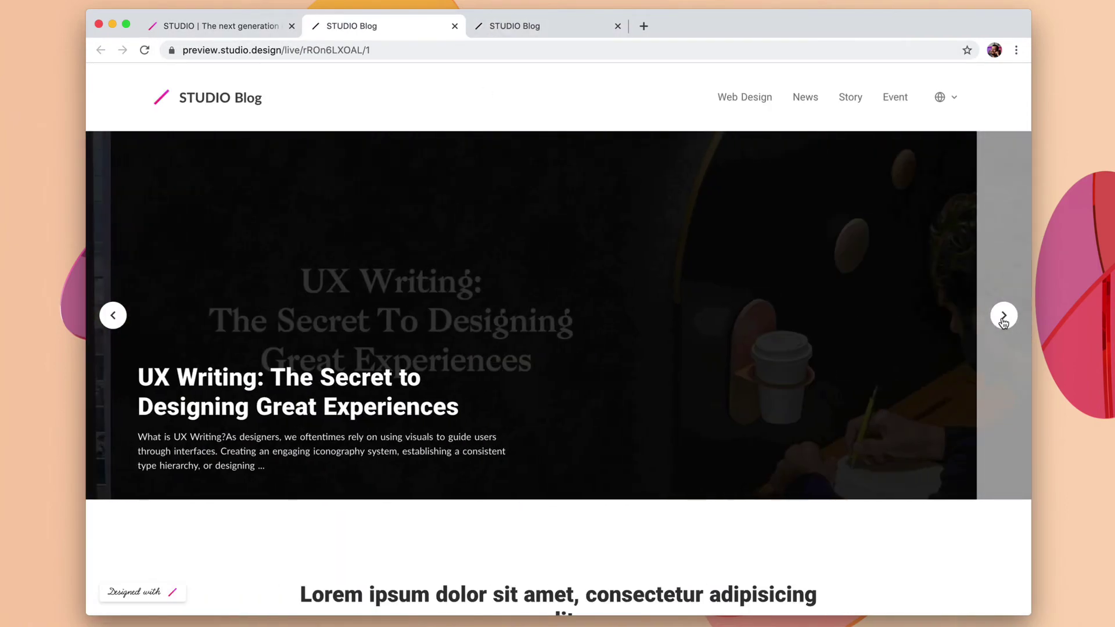
click(1003, 318)
click(1004, 318)
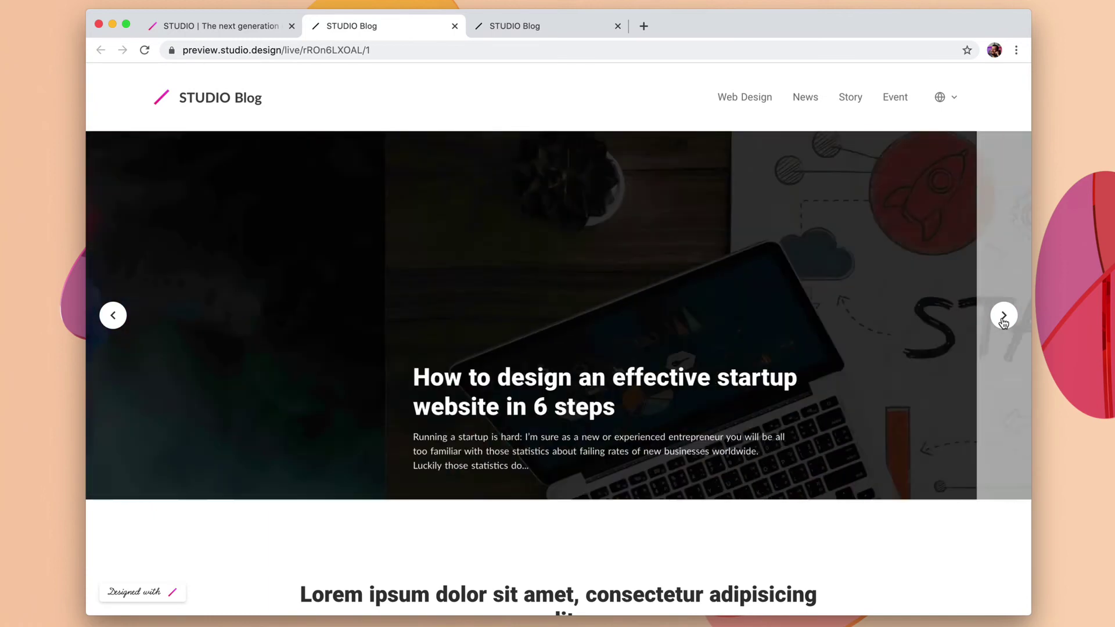
click(1004, 318)
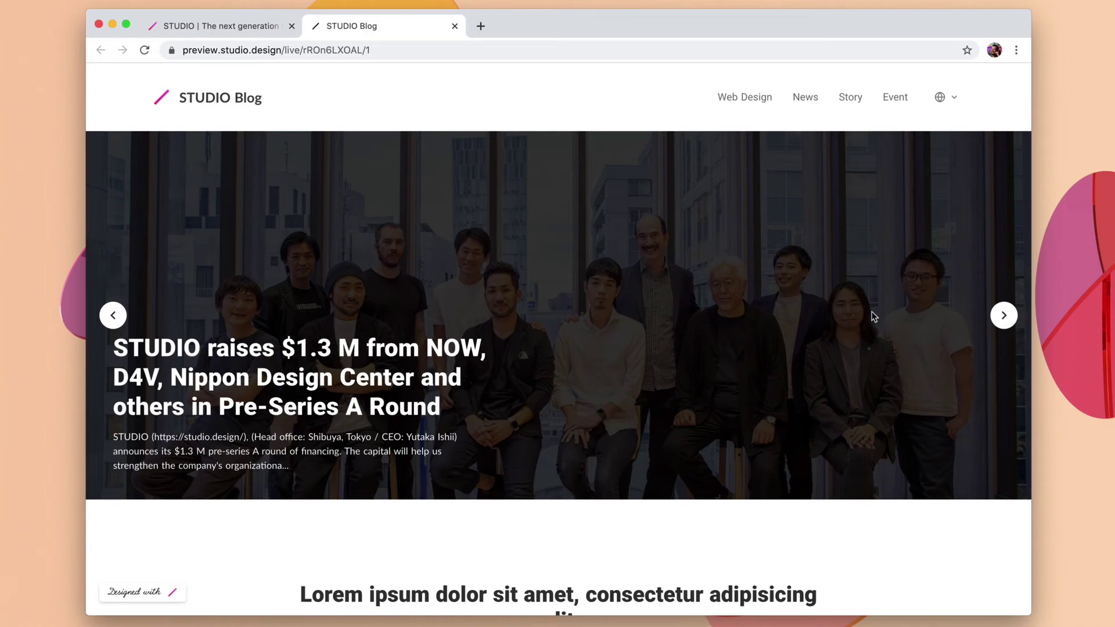
click(1004, 315)
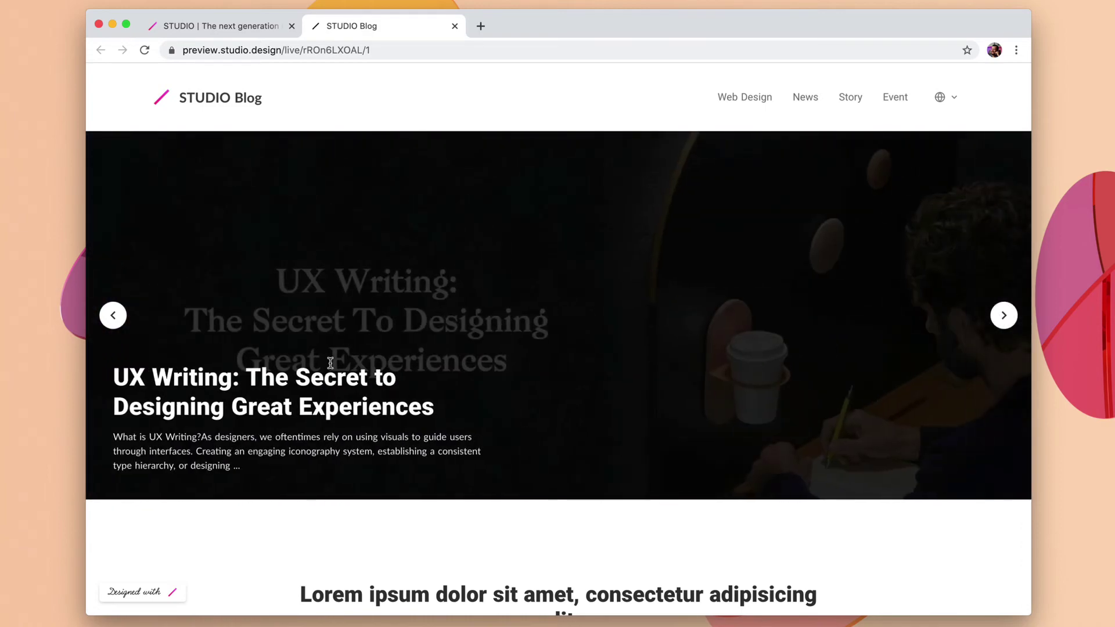
drag(222, 360, 497, 397)
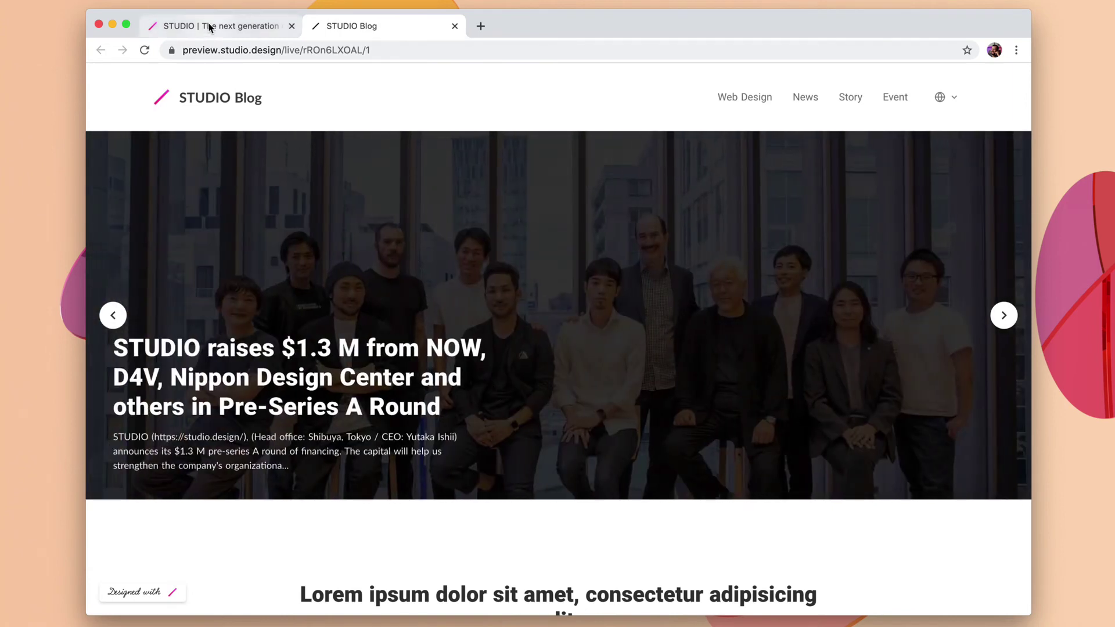
- Select the funding slide's headline text and open its link settings
click(209, 24)
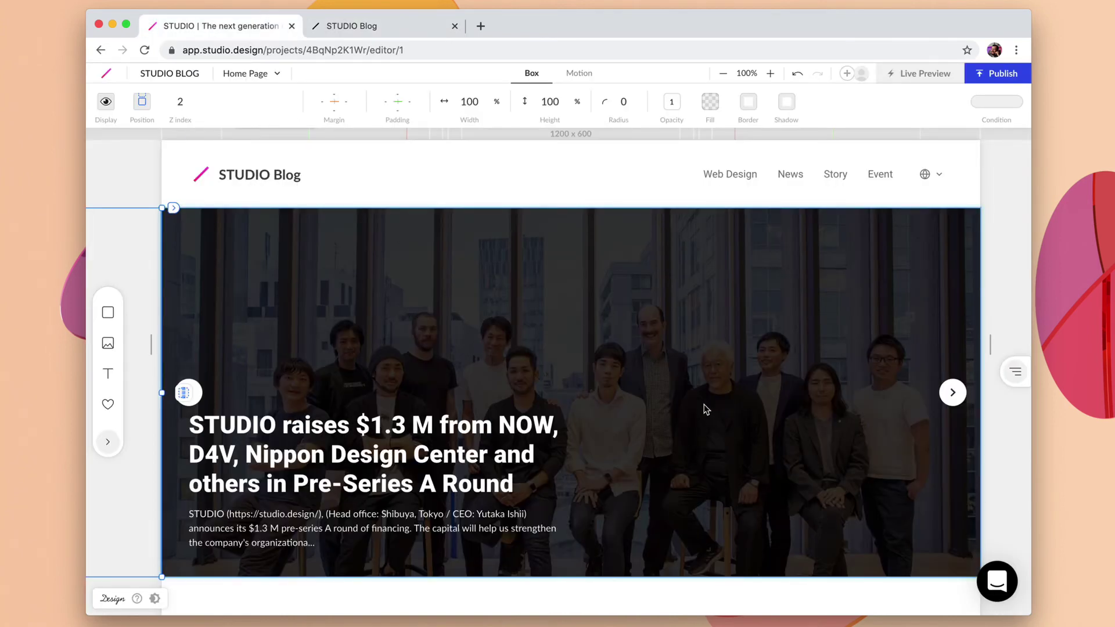
click(491, 434)
click(486, 434)
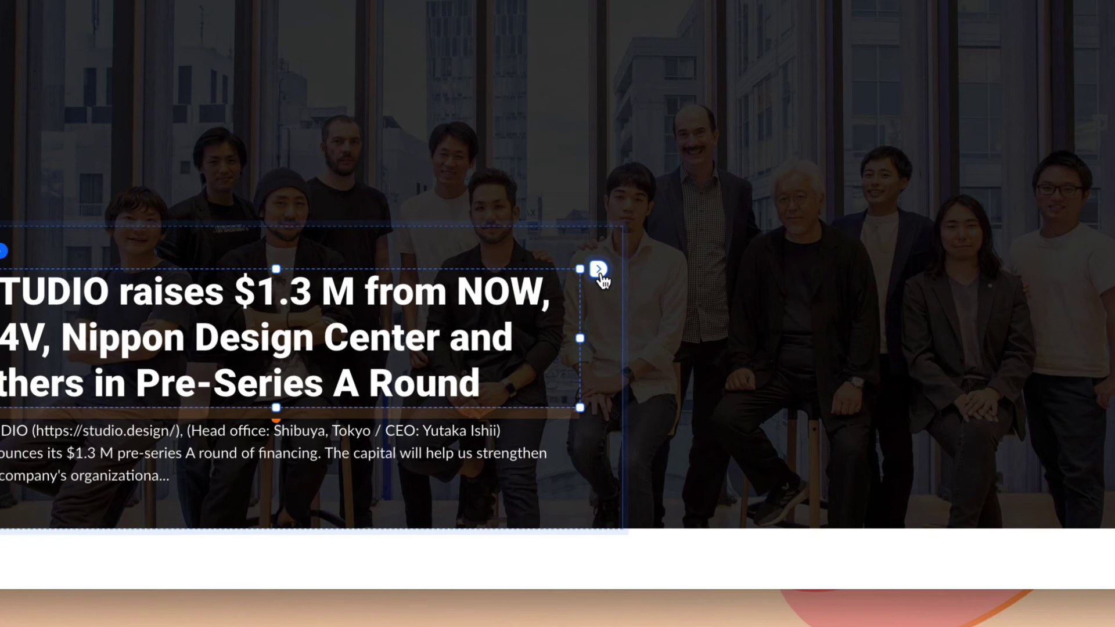
click(598, 270)
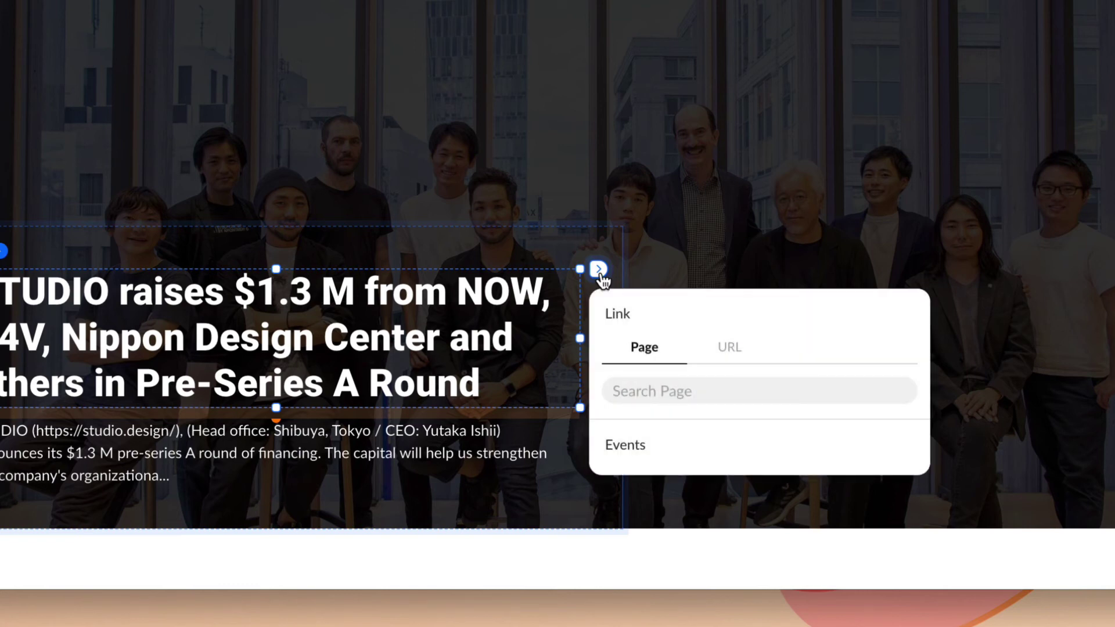
- Link the headline to its article's Post Detail page, /posts/studio-pre-series-a-funding-round
click(653, 392)
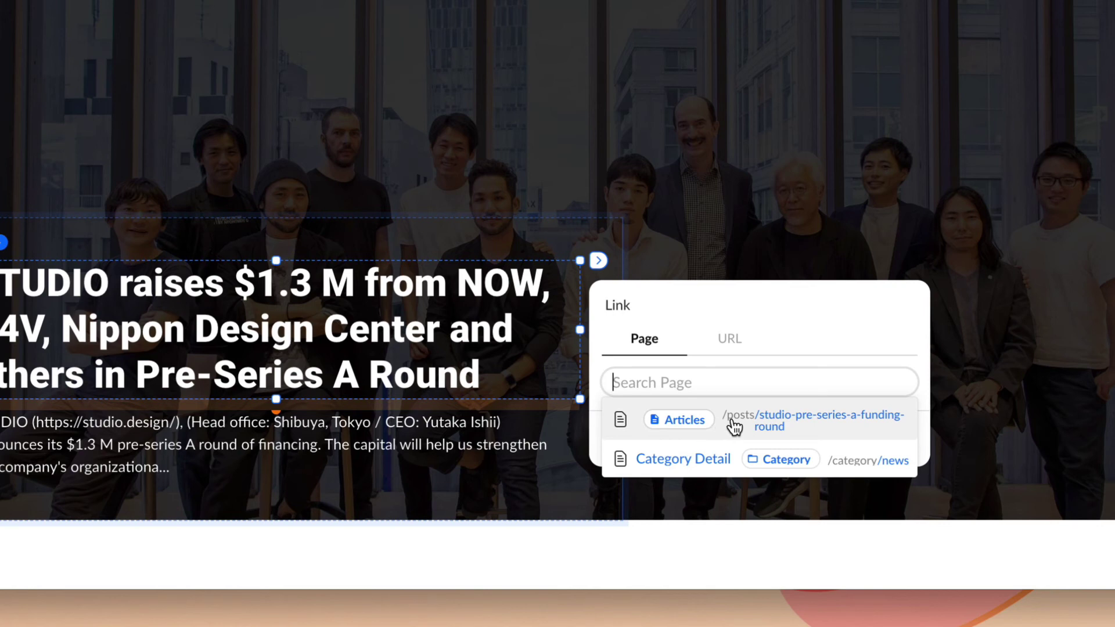
click(734, 344)
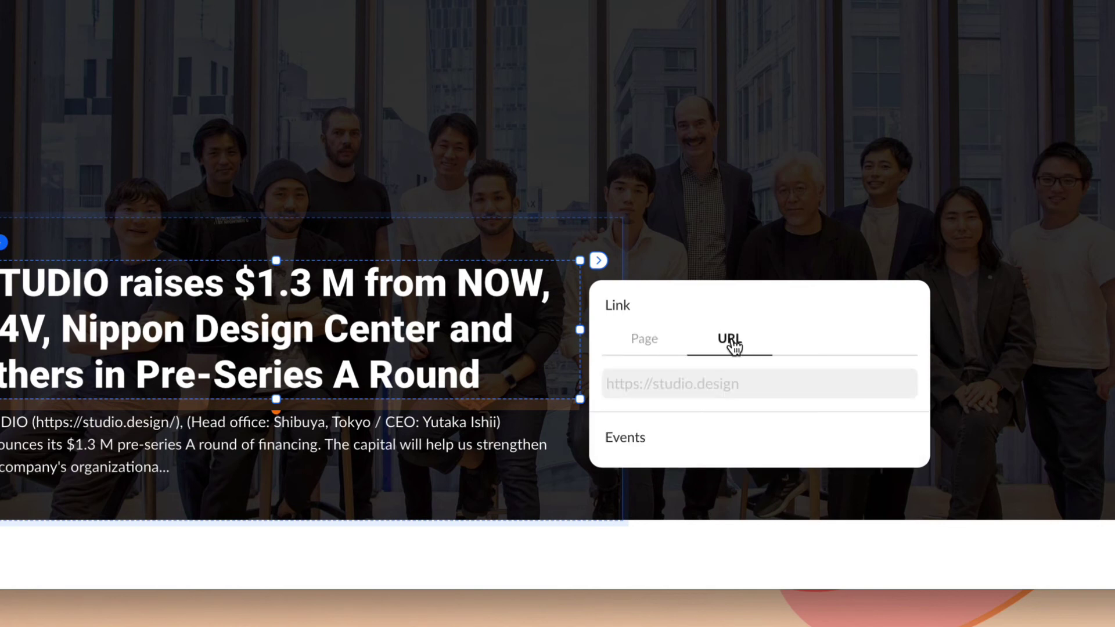
click(647, 346)
click(697, 385)
click(688, 413)
click(742, 242)
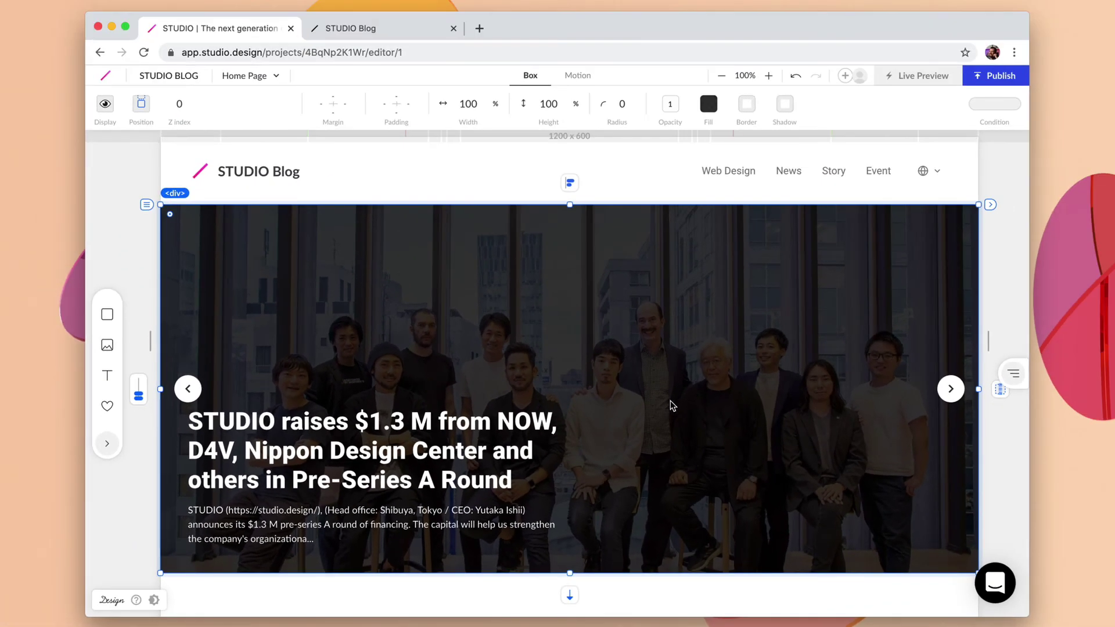
- Open the live preview in a new tab and follow the funding headline to its article
click(924, 77)
click(612, 241)
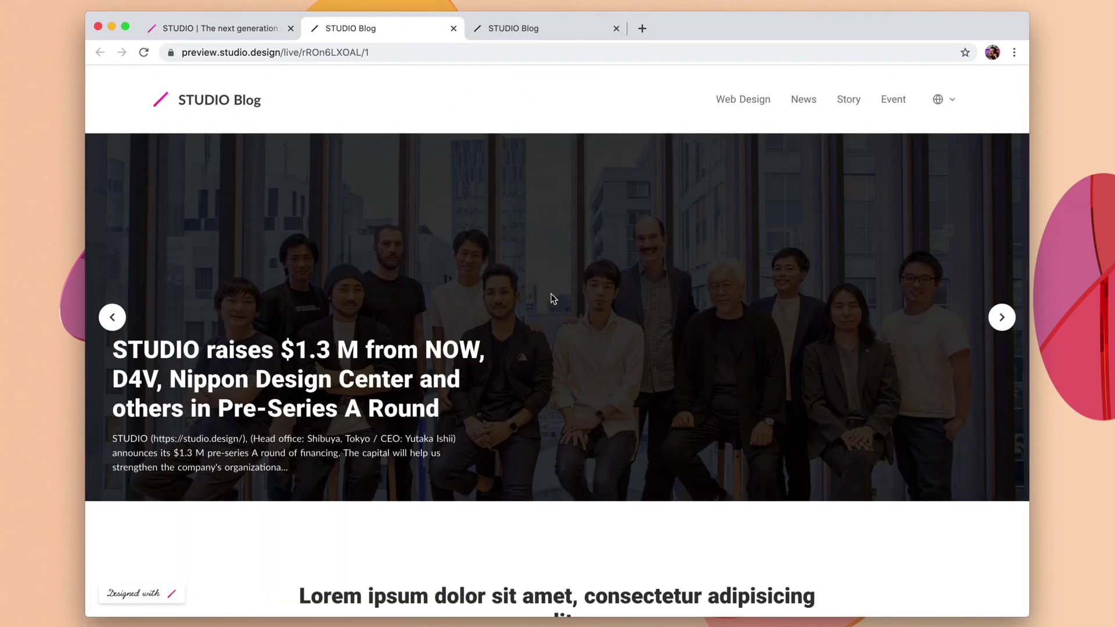
click(349, 353)
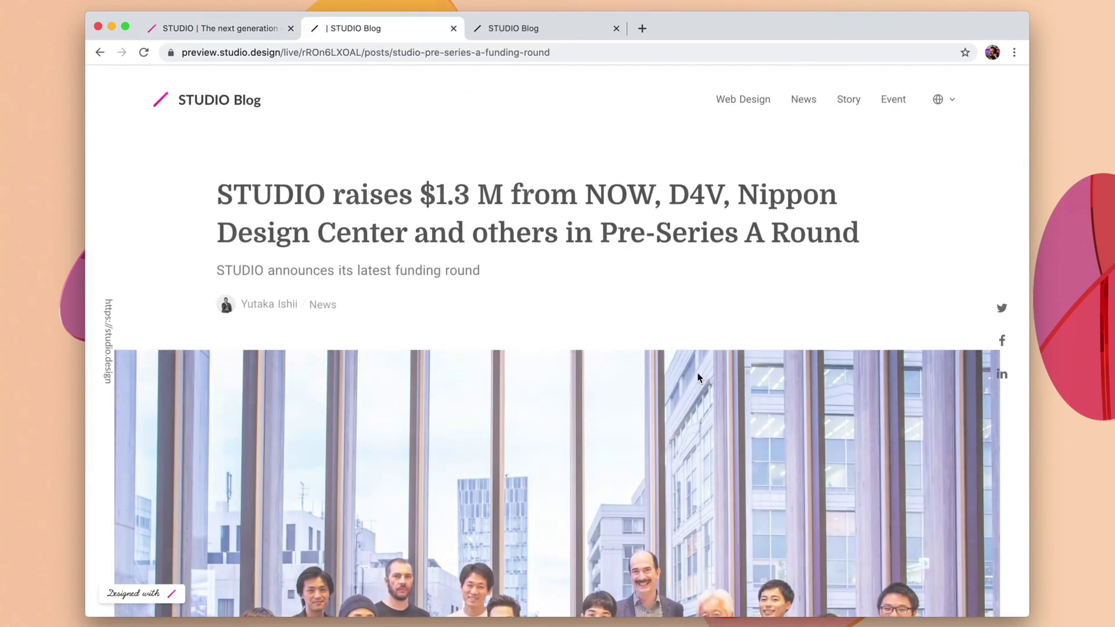
scroll(684, 372, down, 2)
scroll(684, 372, down, 6)
scroll(683, 377, up, 8)
- Return to the blog home, advance the carousel, and open the UX Writing article
click(98, 52)
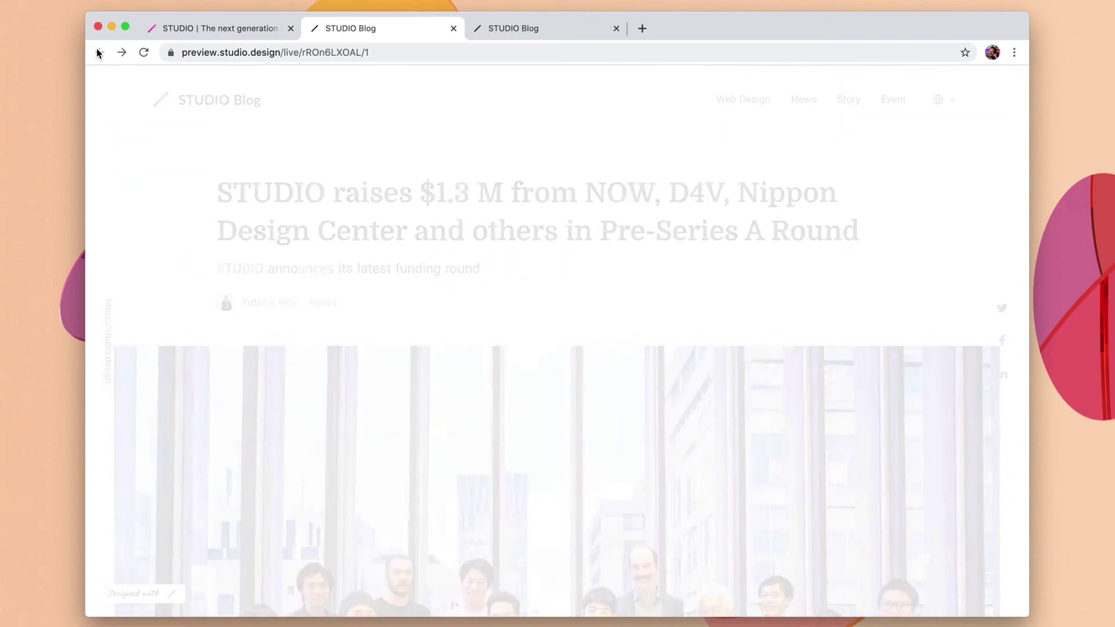
click(1003, 319)
click(319, 389)
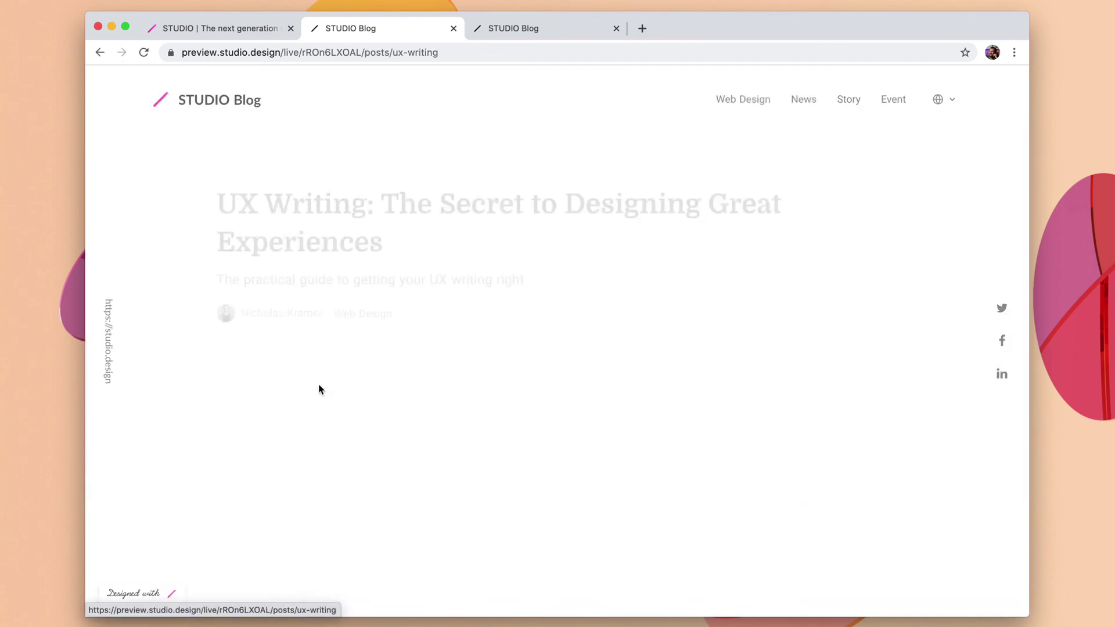